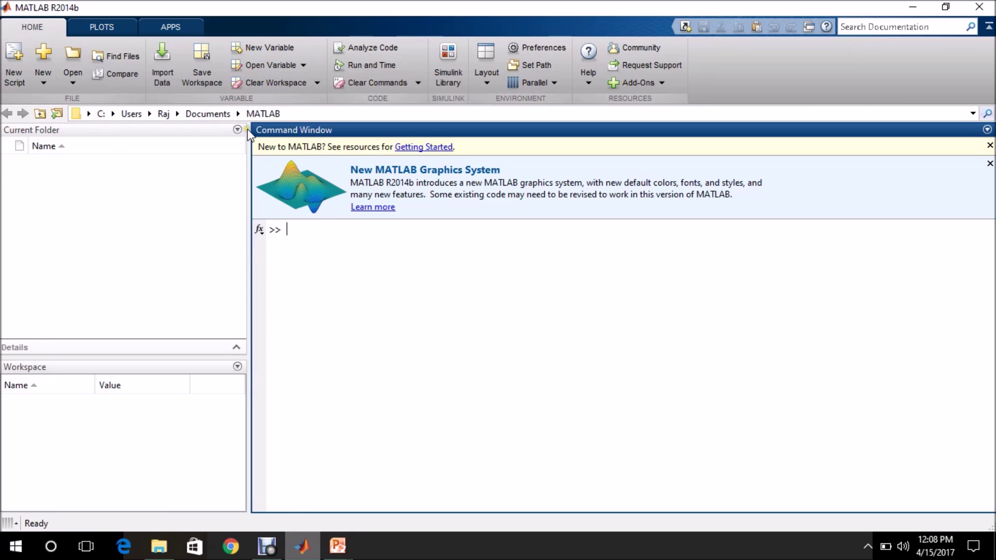
# Step: Open the Simulink library, create a new blank model, and place its window beside the Library Browser
pyautogui.click(455, 69)
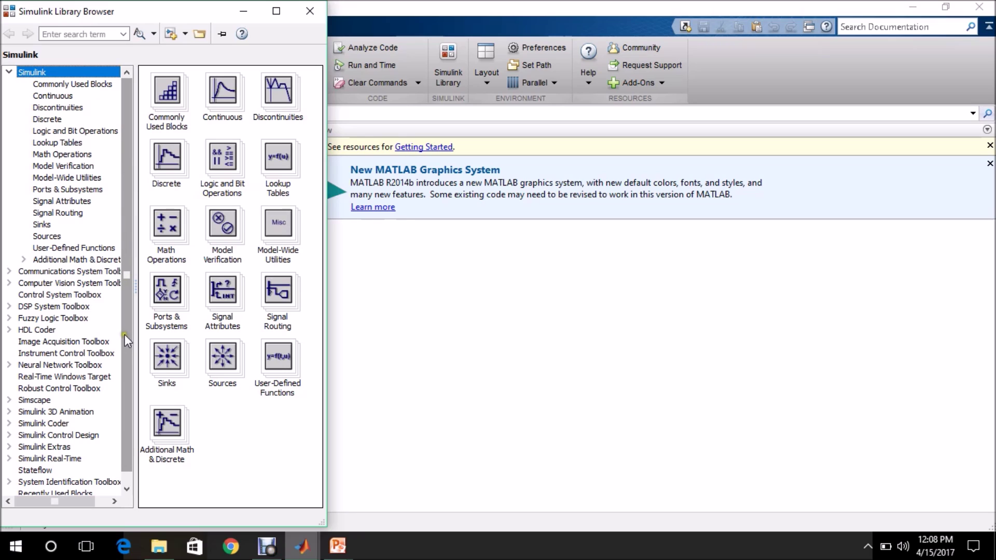
pyautogui.click(185, 35)
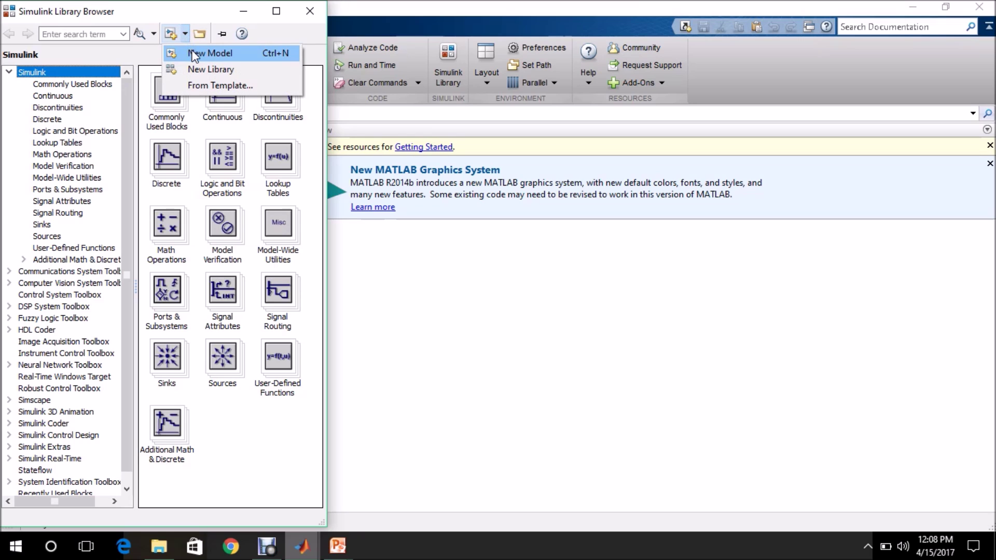
pyautogui.click(193, 52)
pyautogui.moveTo(213, 66); pyautogui.dragTo(471, 15)
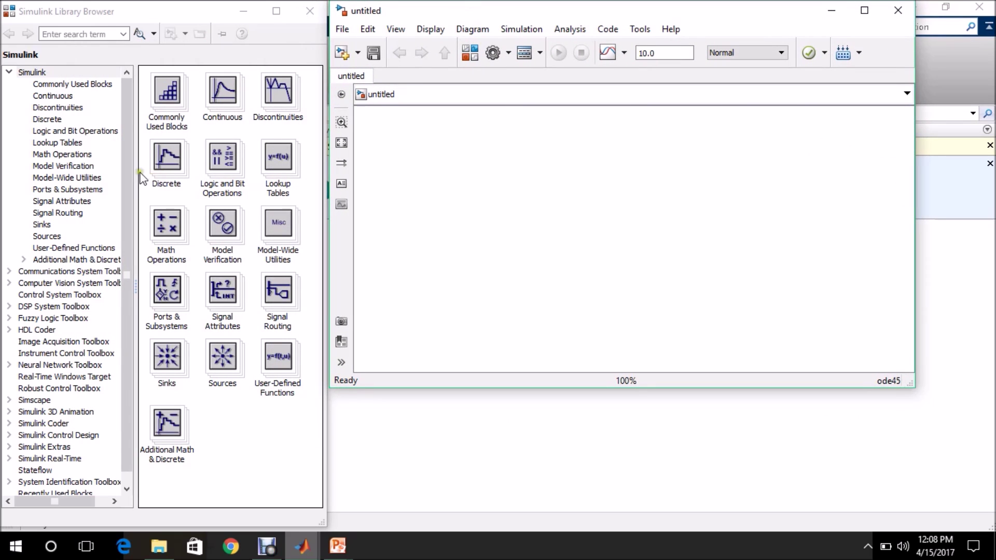
# Step: Open the Electrical Sources library under Simscape, SimPowerSystems, Specialized Technology
pyautogui.click(129, 167)
pyautogui.moveTo(130, 170); pyautogui.dragTo(124, 204)
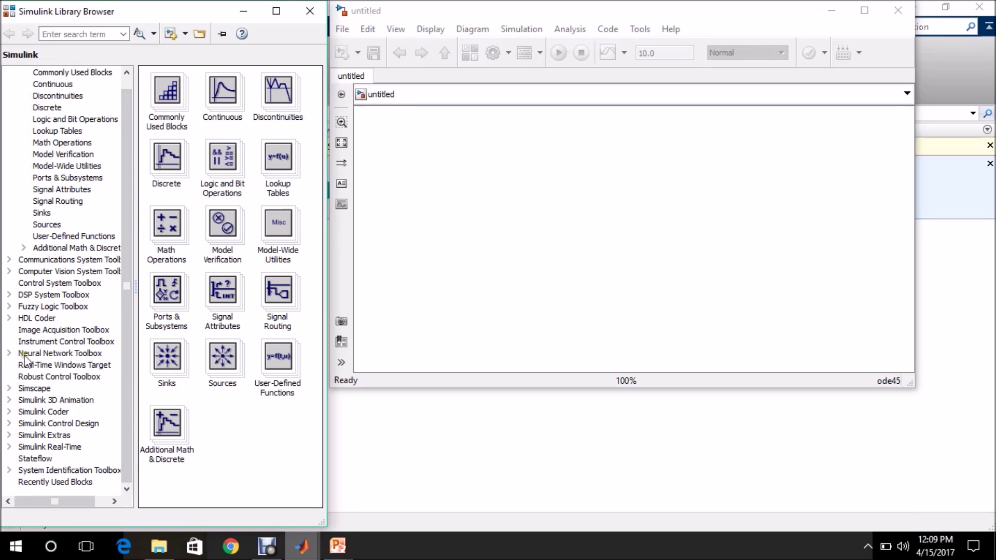
pyautogui.click(9, 388)
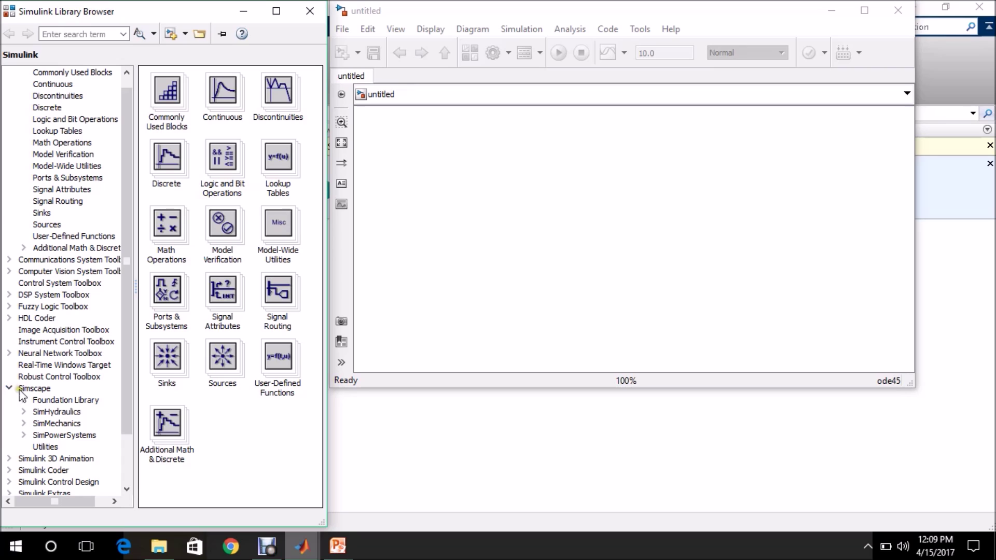
pyautogui.click(24, 437)
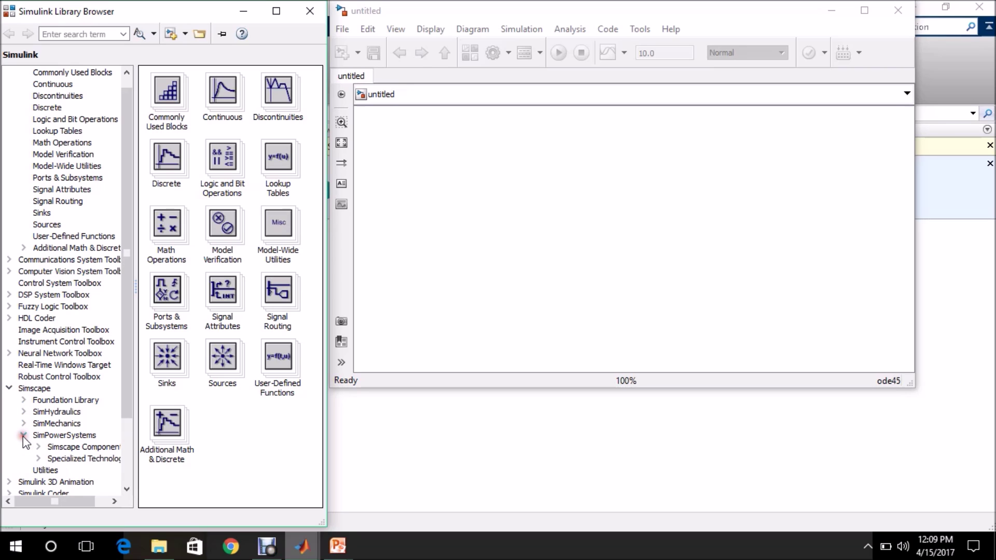
pyautogui.moveTo(127, 370); pyautogui.dragTo(126, 400)
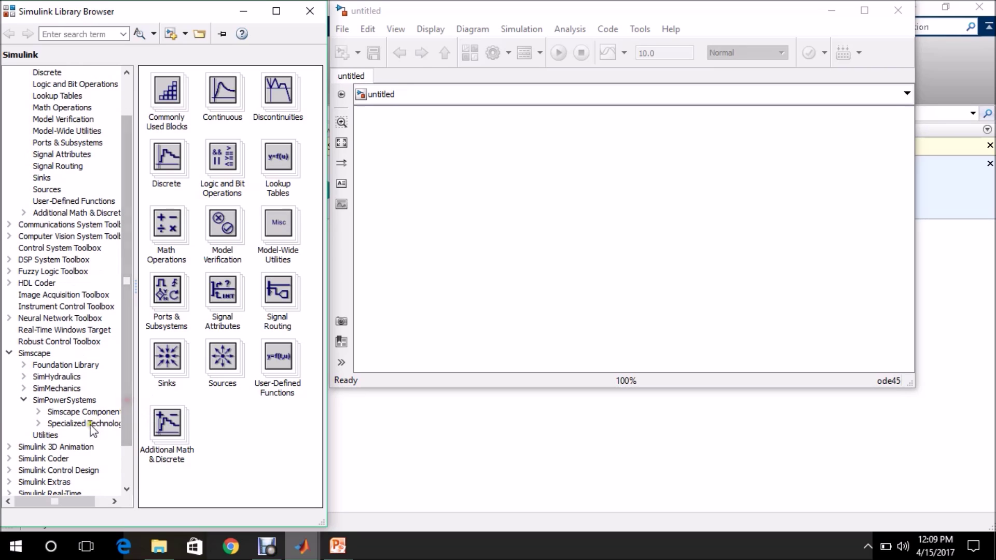
pyautogui.click(73, 425)
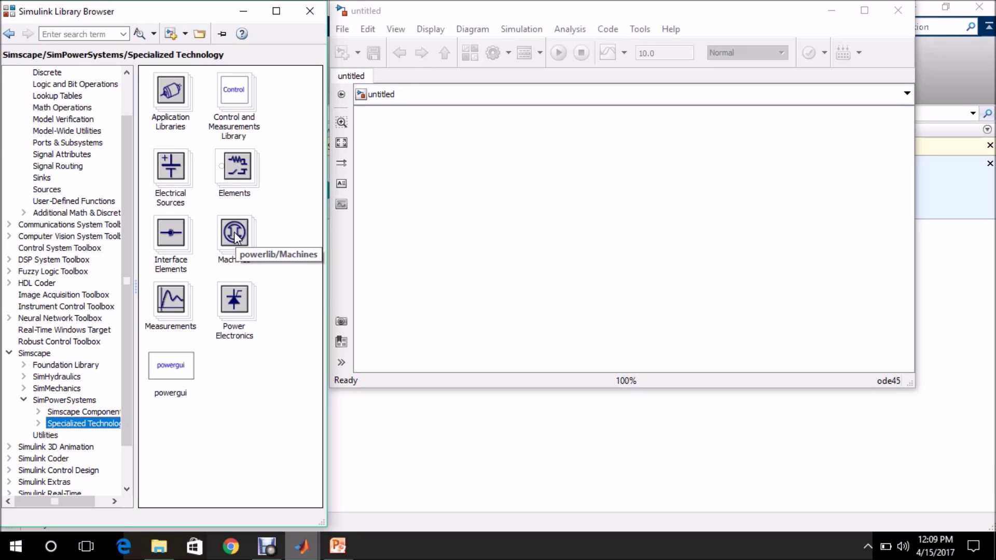
pyautogui.doubleClick(172, 171)
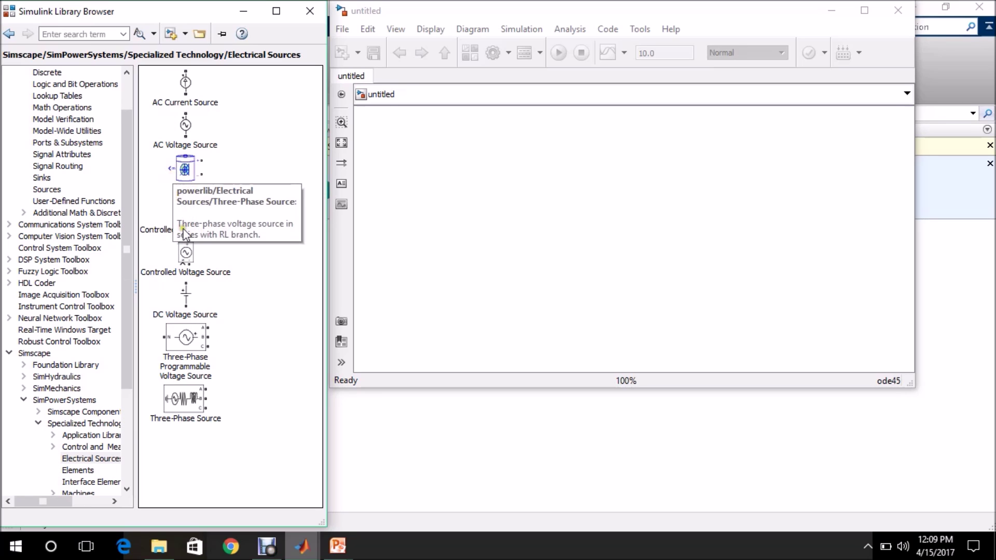
# Step: Add a DC Voltage Source to the model, maximize the model window, and move the source inward from the canvas edge
pyautogui.moveTo(186, 294); pyautogui.dragTo(484, 223)
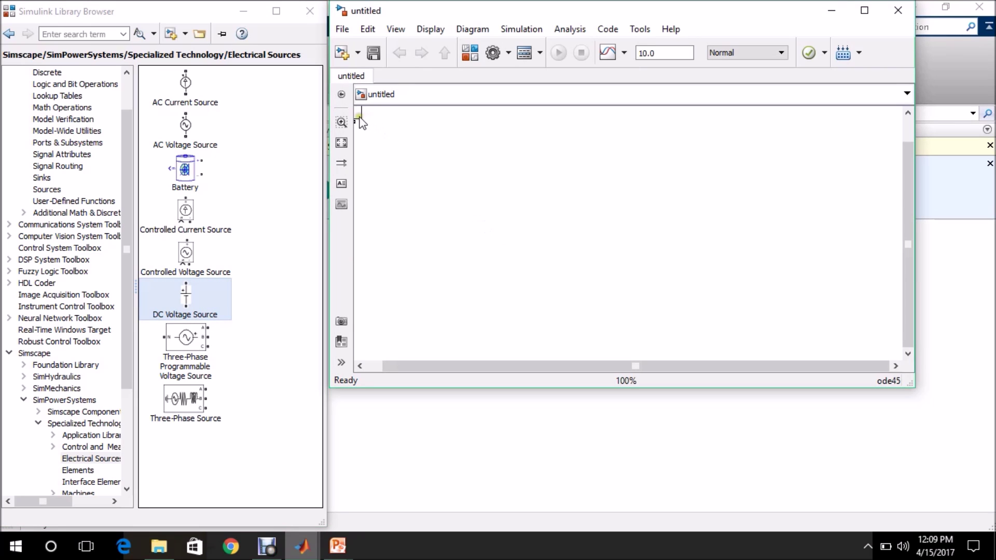
pyautogui.click(866, 11)
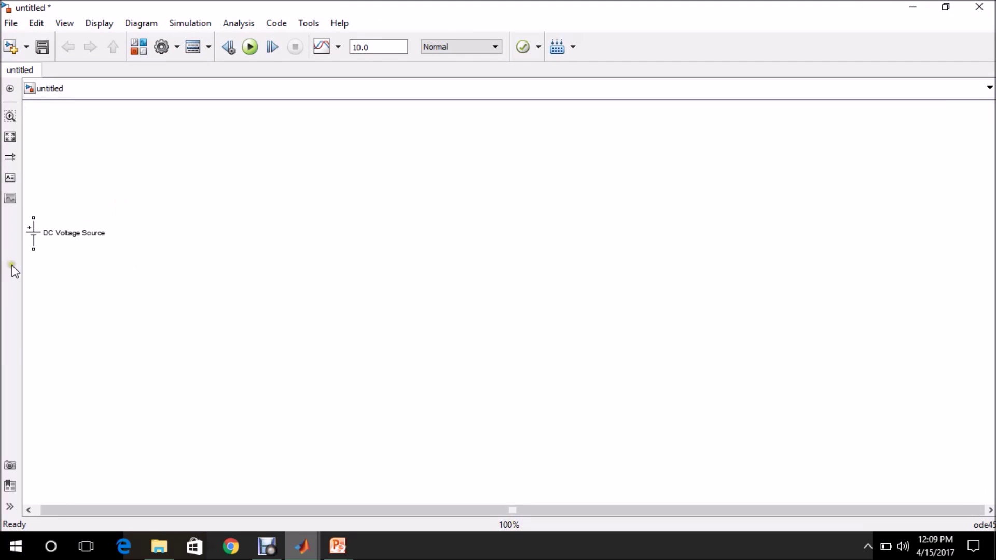
pyautogui.moveTo(33, 235); pyautogui.dragTo(208, 263)
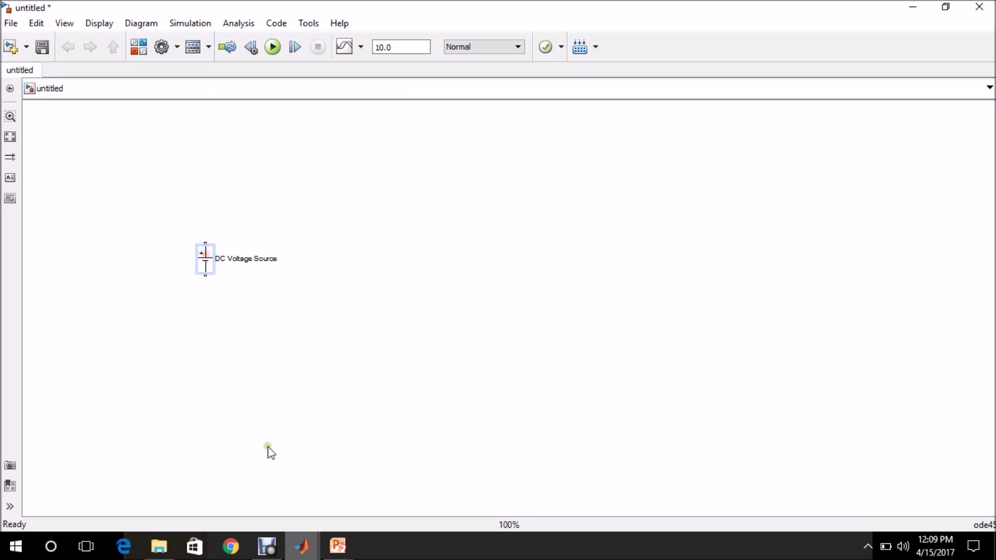
# Step: Add a Series RLC Branch from the SimPowerSystems Elements library beside the DC Voltage Source and rotate it to stand vertically
pyautogui.moveTo(306, 533)
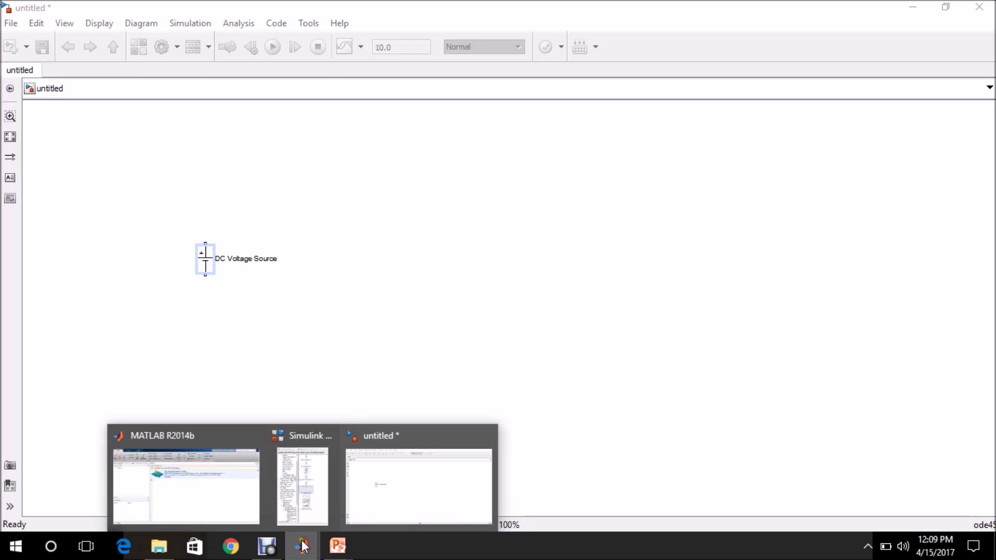
pyautogui.click(305, 487)
pyautogui.moveTo(203, 15); pyautogui.dragTo(845, 20)
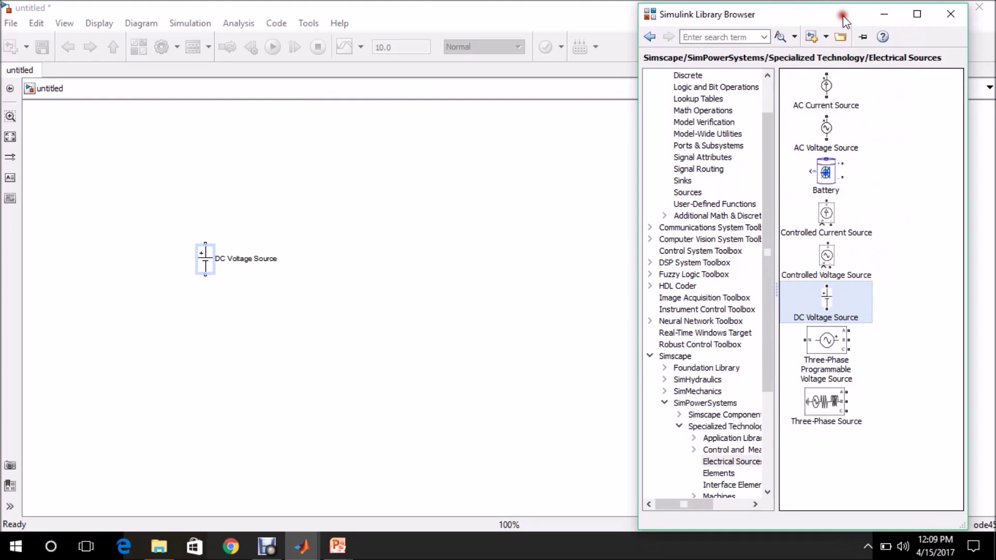
pyautogui.moveTo(768, 335); pyautogui.dragTo(768, 400)
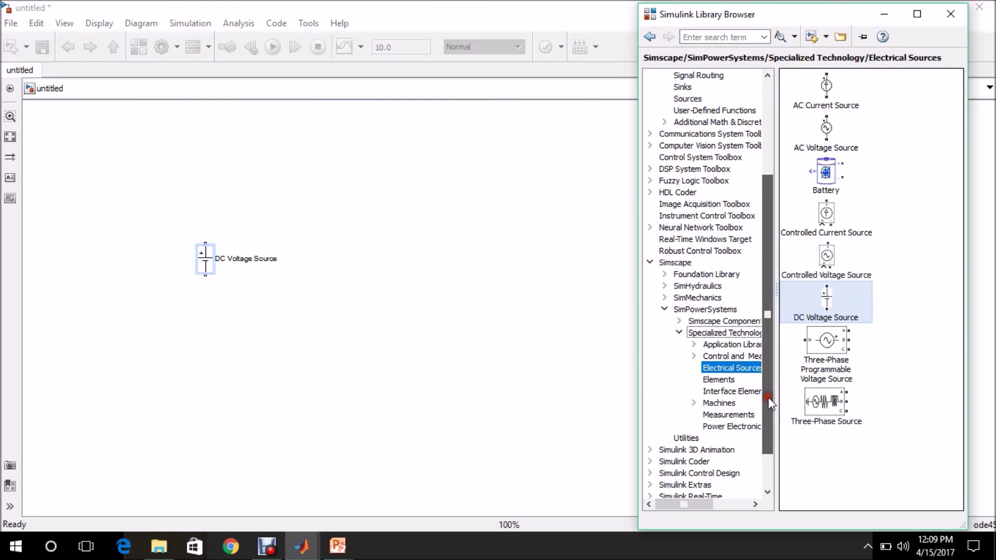
pyautogui.click(720, 380)
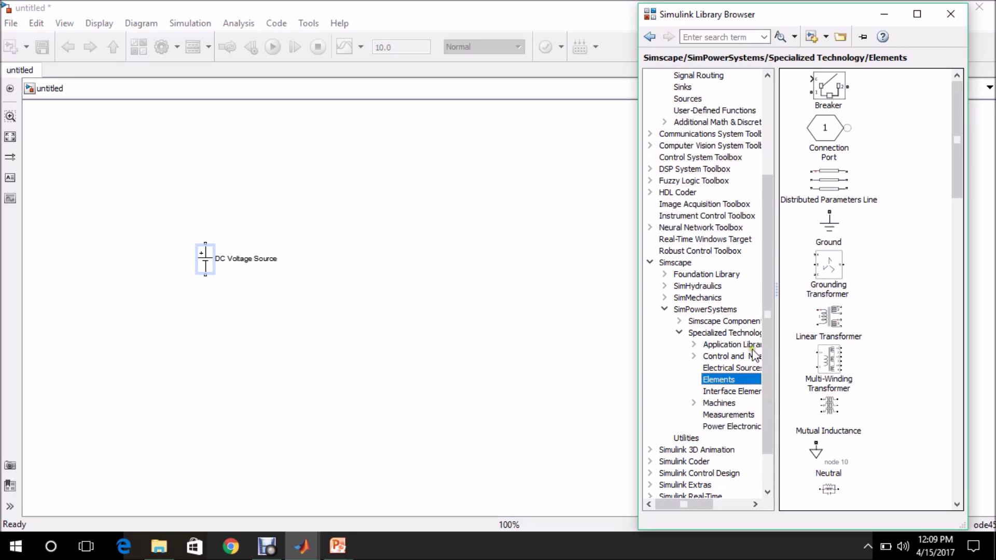
pyautogui.moveTo(958, 148); pyautogui.dragTo(961, 252)
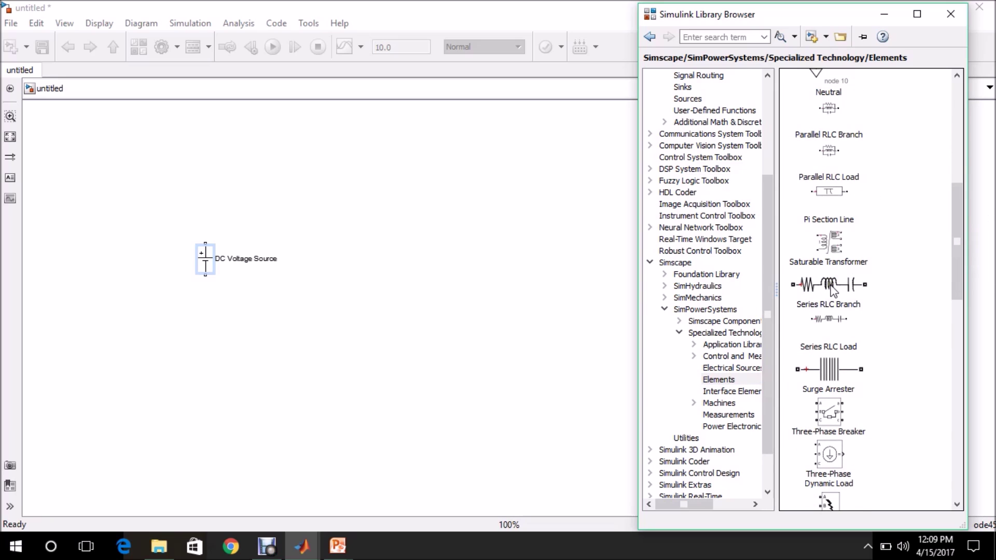
pyautogui.moveTo(831, 288); pyautogui.dragTo(428, 258)
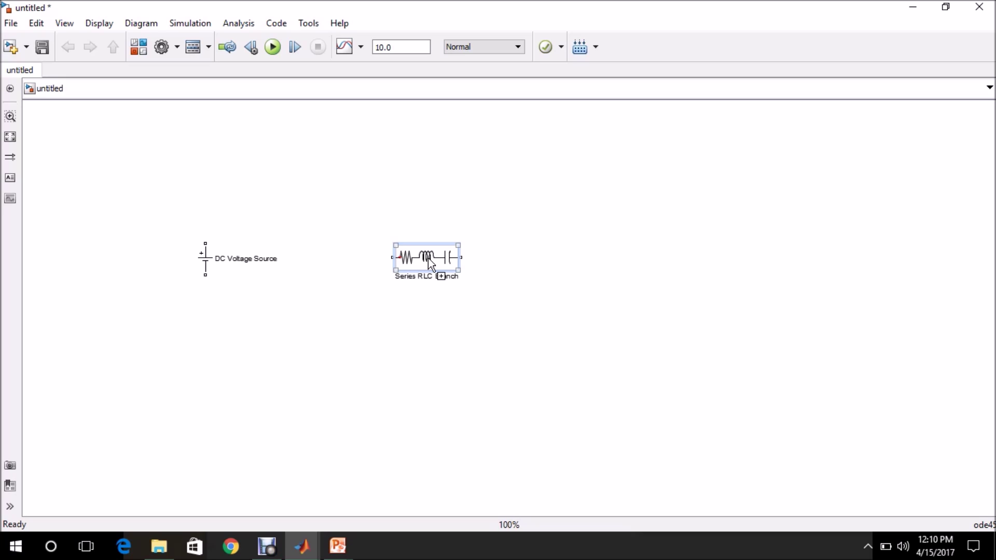
pyautogui.hotkey('ctrl', 'r')
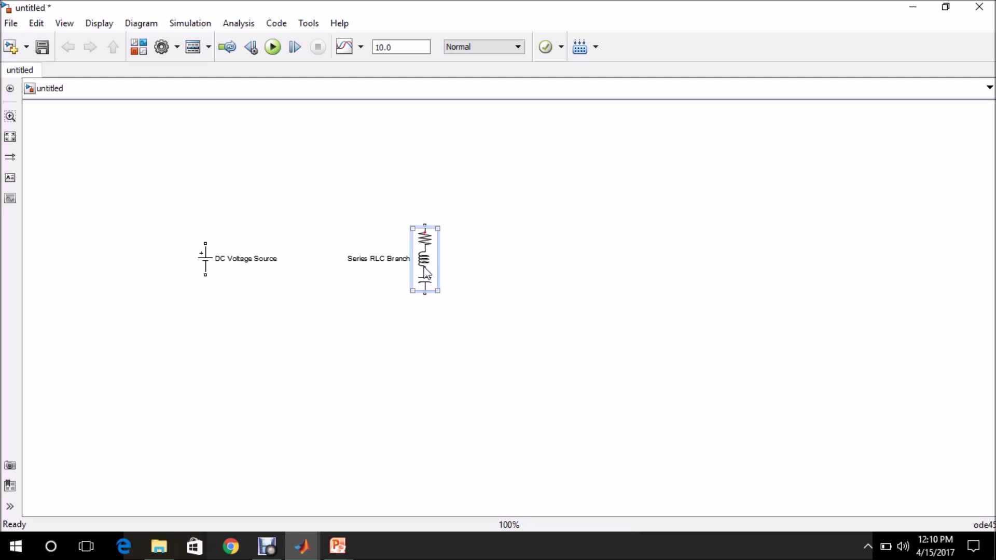
# Step: Set the Series RLC Branch to branch type R with a resistance of 10 ohms
pyautogui.doubleClick(423, 268)
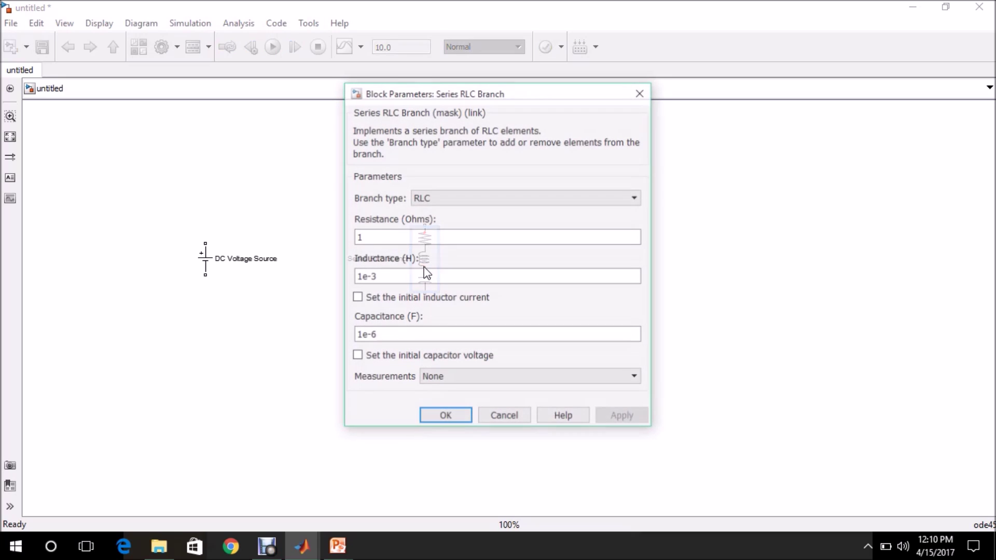
pyautogui.click(435, 198)
pyautogui.click(425, 223)
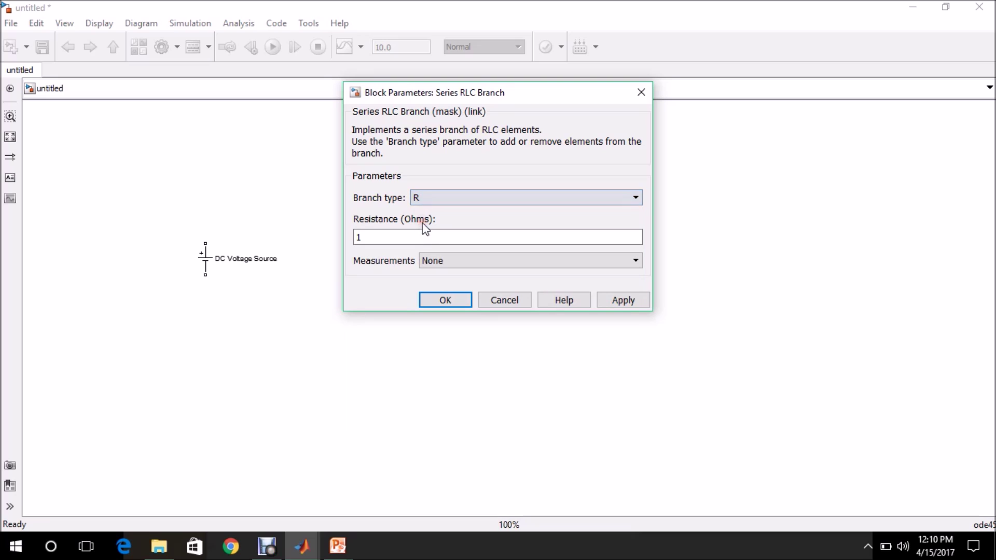
pyautogui.doubleClick(404, 237)
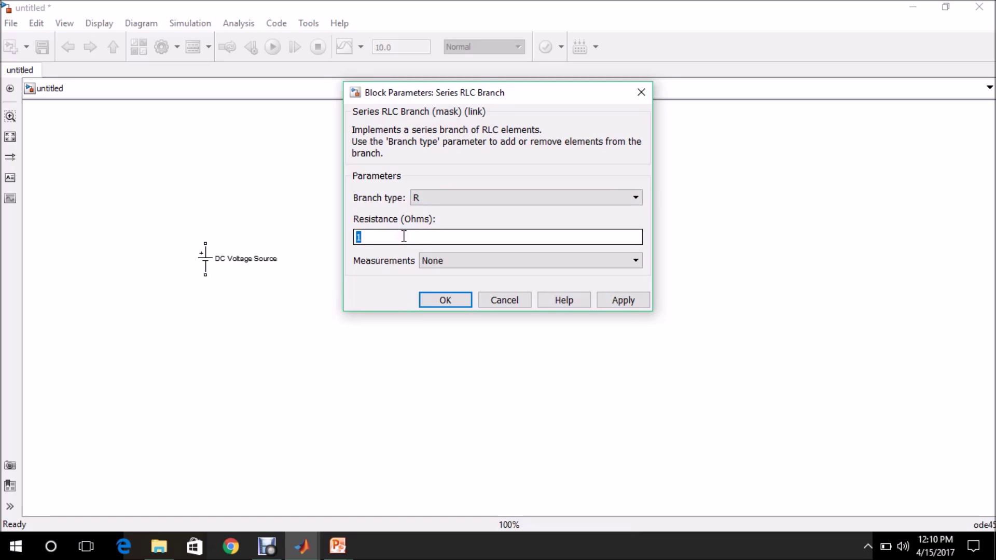
pyautogui.write('1')
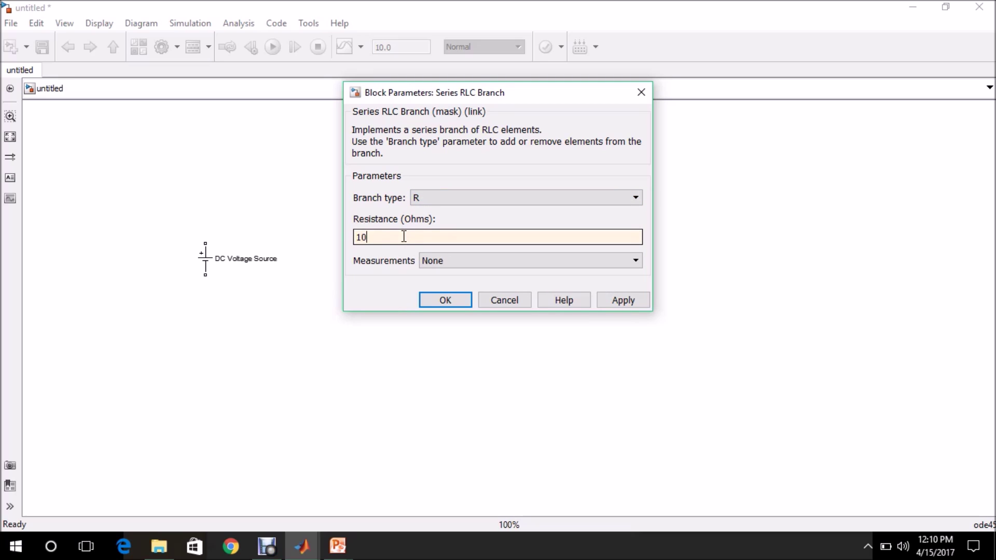
pyautogui.click(438, 301)
# Step: Rename the Series RLC Branch block as RLoad
pyautogui.click(413, 280)
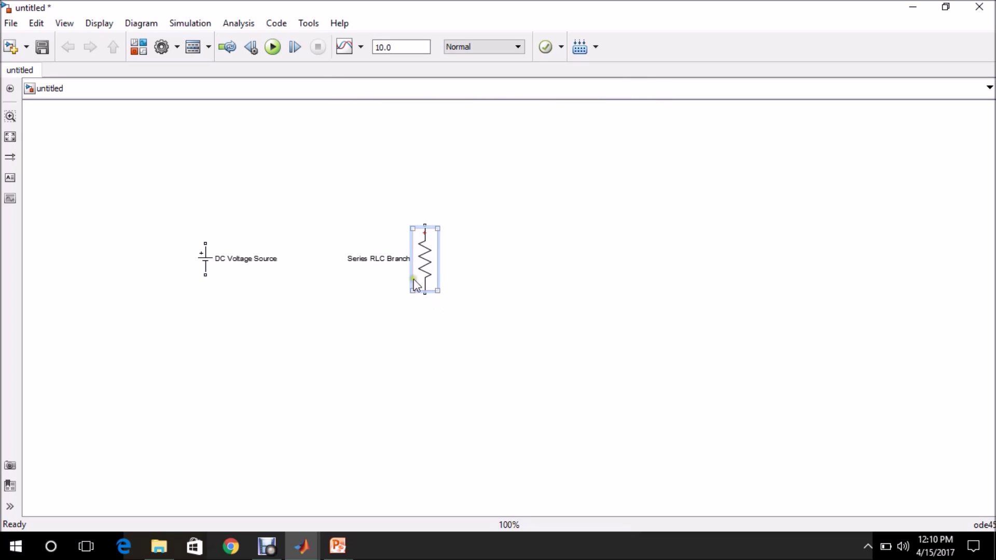
pyautogui.click(402, 259)
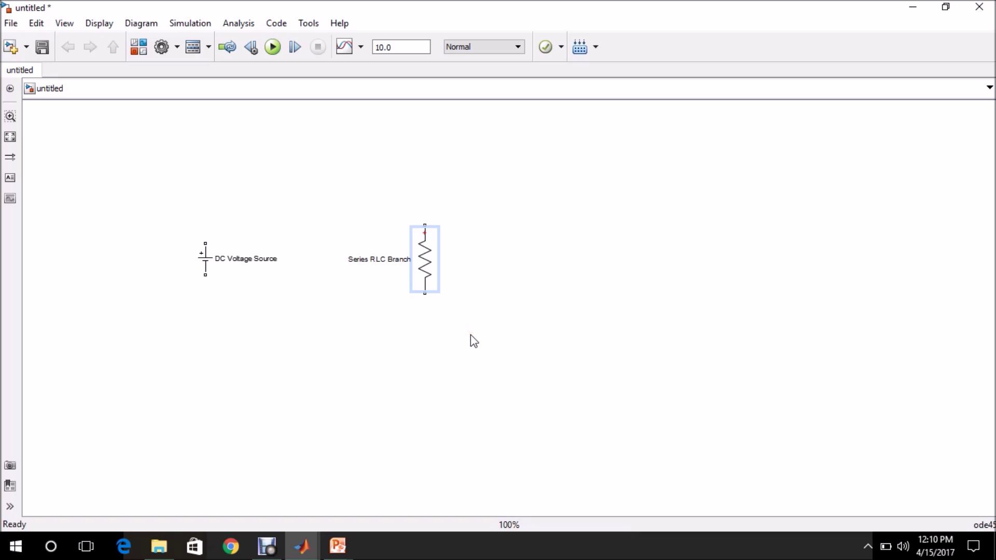
pyautogui.press('BackSpace')
pyautogui.press('BackSpace')
pyautogui.press('BackSpace')
pyautogui.press('BackSpace')
pyautogui.press('BackSpace')
pyautogui.press('BackSpace')
pyautogui.press('BackSpace')
pyautogui.press('Delete')
pyautogui.write('oad')
pyautogui.press('Left')
pyautogui.press('Left')
pyautogui.press('Left')
pyautogui.press('Left')
pyautogui.press('BackSpace')
pyautogui.press('BackSpace')
pyautogui.press('BackSpace')
pyautogui.press('BackSpace')
pyautogui.press('BackSpace')
pyautogui.press('BackSpace')
pyautogui.press('BackSpace')
pyautogui.click(310, 336)
# Step: Check the amplitude setting in the DC Voltage Source's block parameters and accept it as is
pyautogui.click(210, 260)
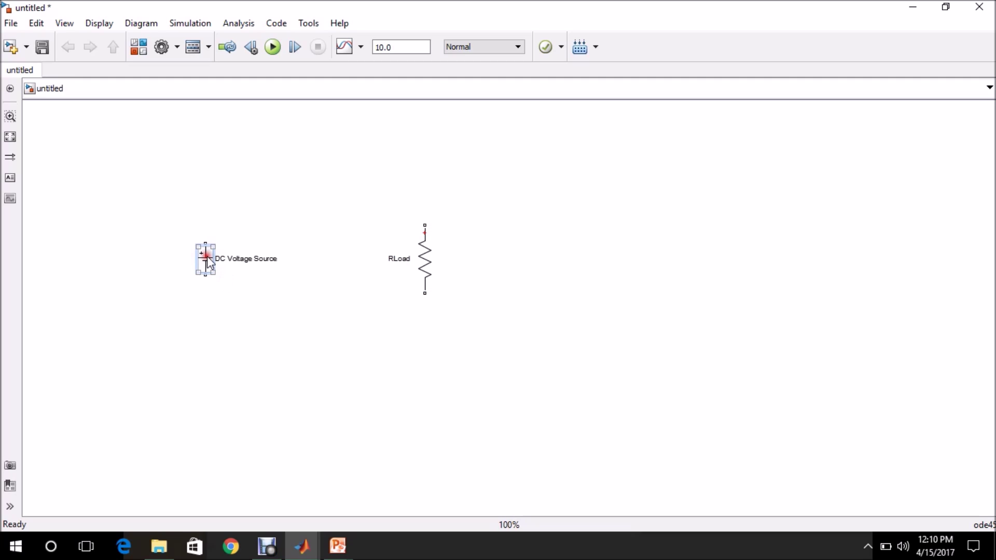
pyautogui.doubleClick(207, 259)
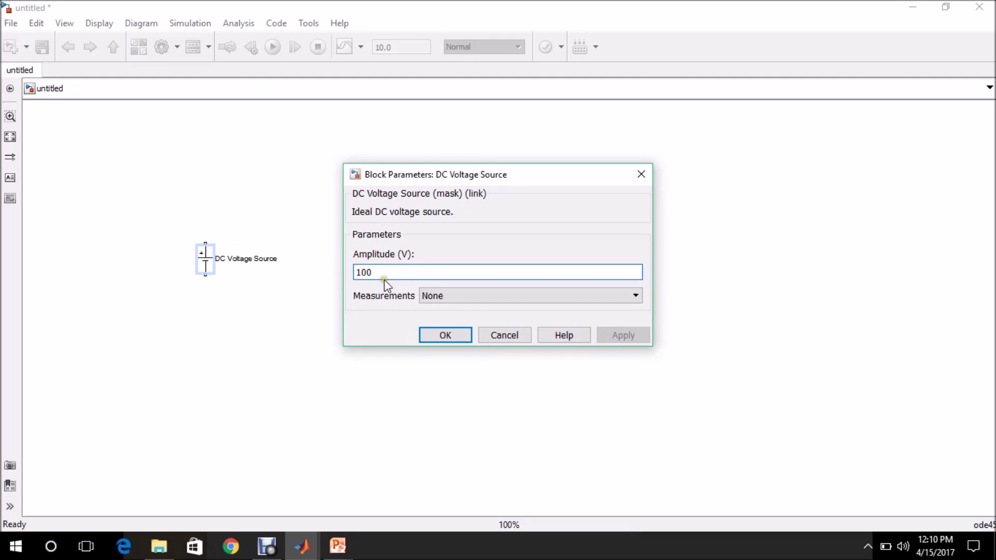
pyautogui.click(436, 331)
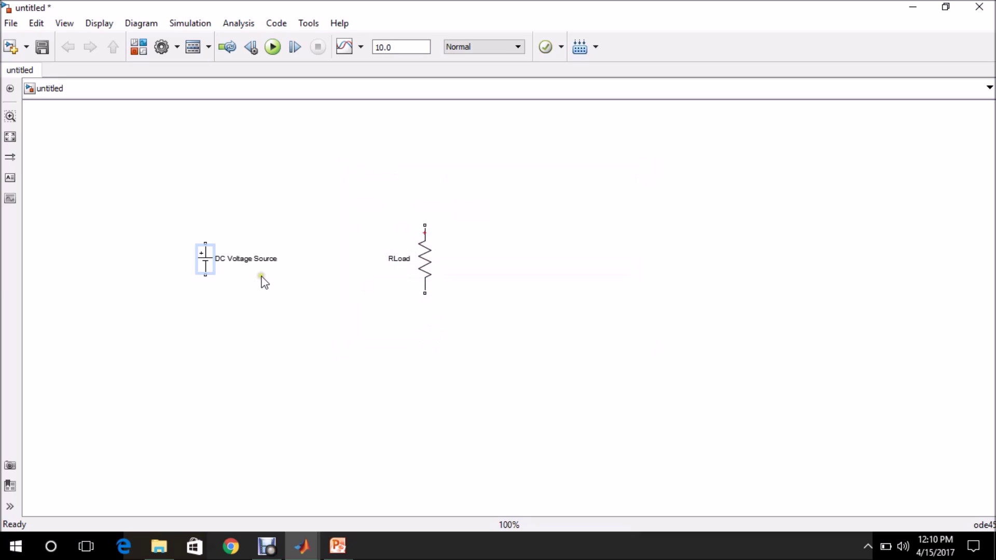
# Step: Wire the negative terminal of the DC Voltage Source to the lower end of RLoad
pyautogui.moveTo(205, 275); pyautogui.dragTo(394, 339)
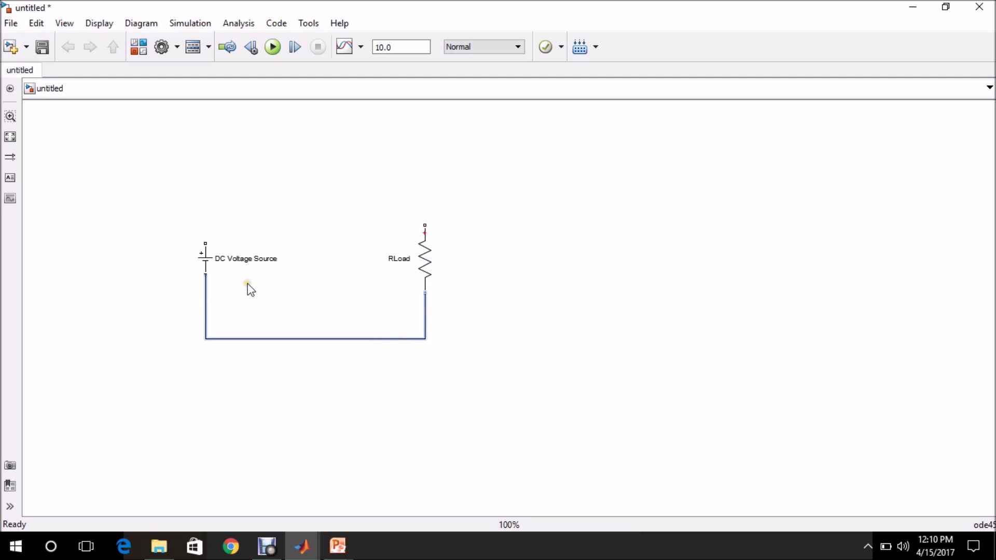
pyautogui.click(238, 264)
# Step: Add a Current Measurement block from the Measurements library and wire it in series between the source's positive terminal and RLoad's upper end
pyautogui.click(302, 450)
pyautogui.click(303, 546)
pyautogui.click(305, 487)
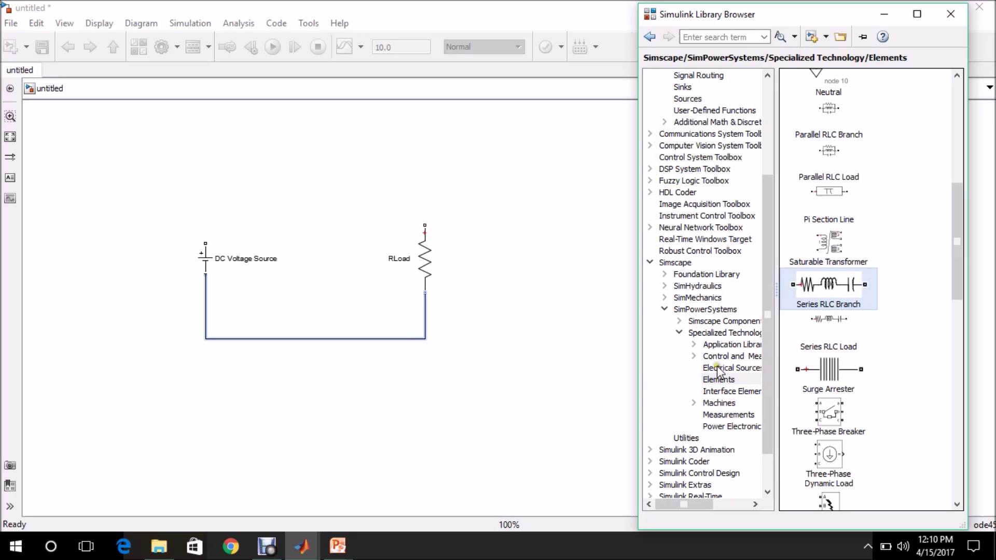
pyautogui.click(716, 415)
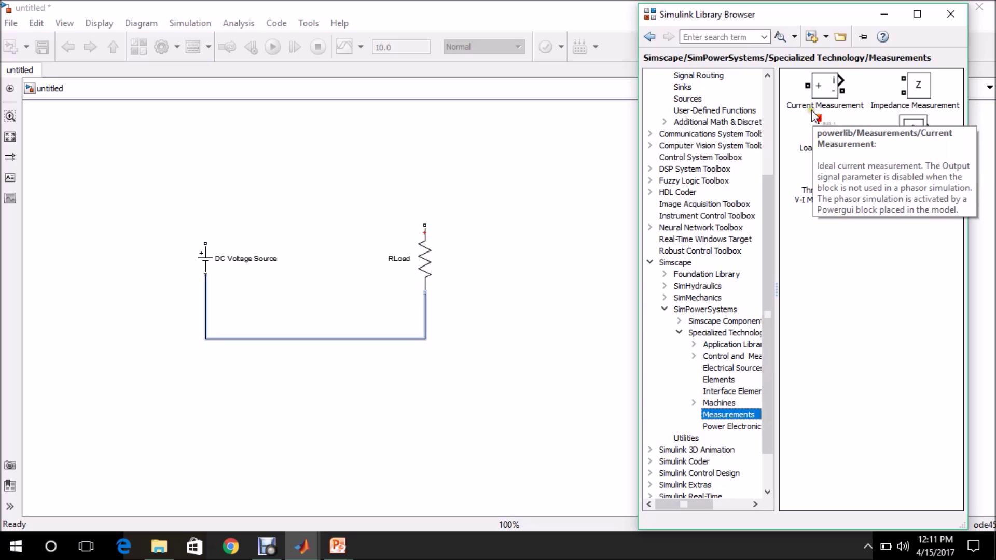
pyautogui.moveTo(825, 91); pyautogui.dragTo(206, 241)
pyautogui.moveTo(313, 206)
pyautogui.mouseDown()
pyautogui.moveTo(390, 204)
pyautogui.moveTo(422, 220)
pyautogui.mouseUp()
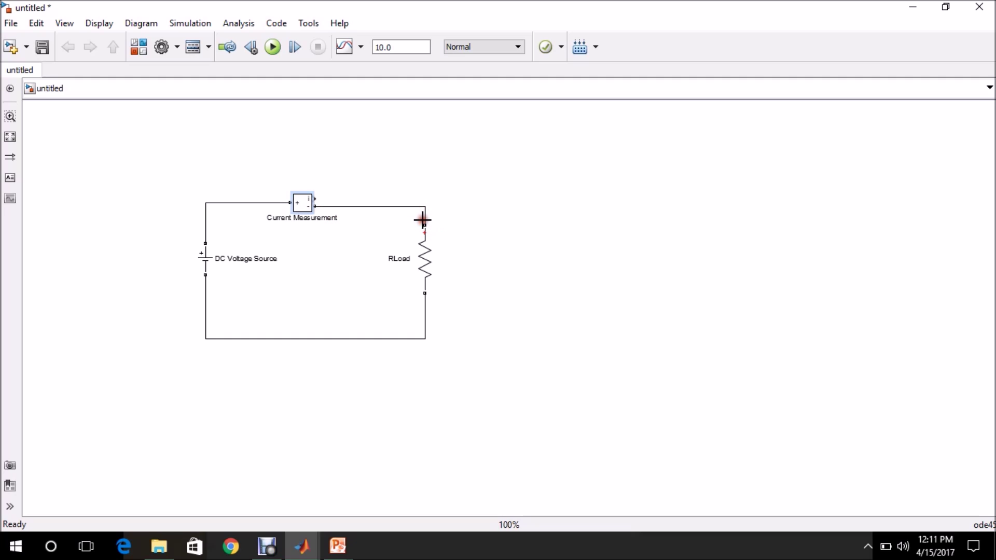
# Step: Add a Voltage Measurement block, wire it in parallel across RLoad, and shift it slightly away from the resistor
pyautogui.click(306, 546)
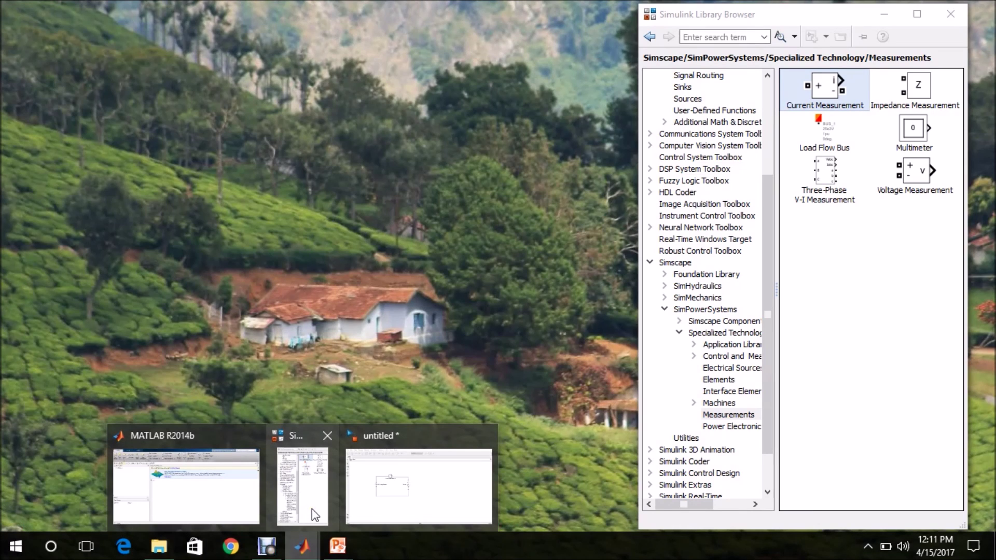
pyautogui.click(312, 510)
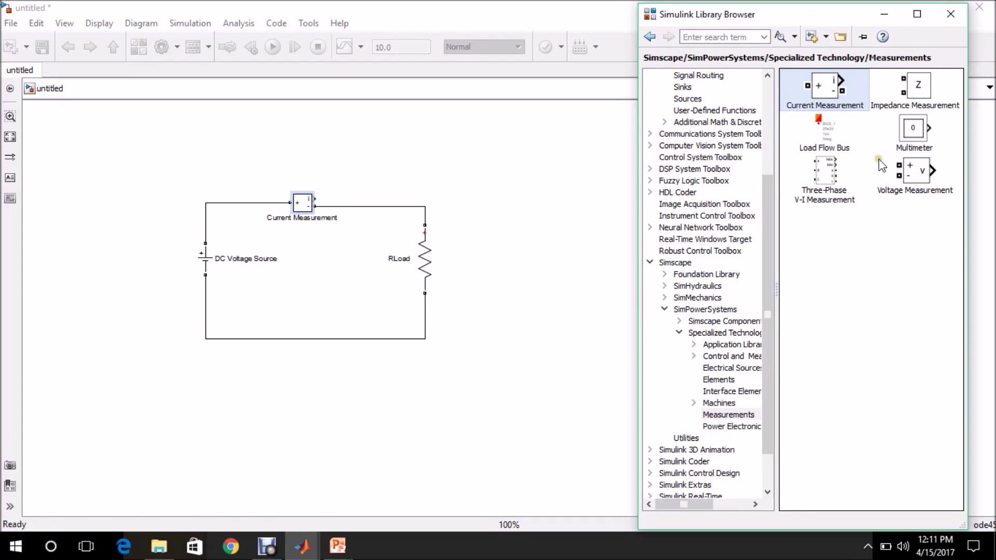
pyautogui.moveTo(920, 176); pyautogui.dragTo(426, 207)
pyautogui.moveTo(473, 261); pyautogui.dragTo(426, 339)
pyautogui.click(484, 262)
pyautogui.moveTo(484, 262)
pyautogui.mouseDown()
pyautogui.moveTo(516, 263)
pyautogui.moveTo(497, 264)
pyautogui.mouseUp()
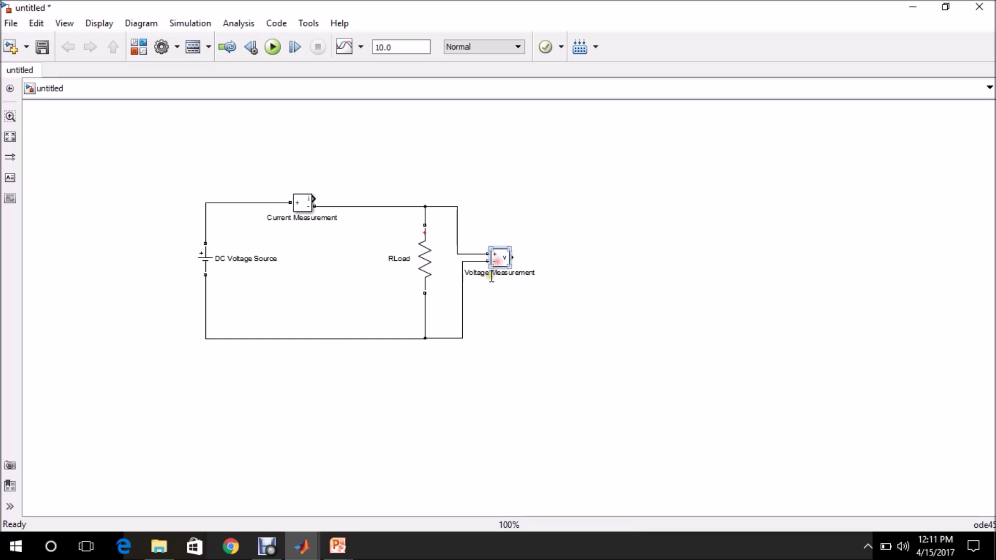
# Step: Add a Scope block from the Simulink Sinks library to the model, above the Voltage Measurement block
pyautogui.click(461, 284)
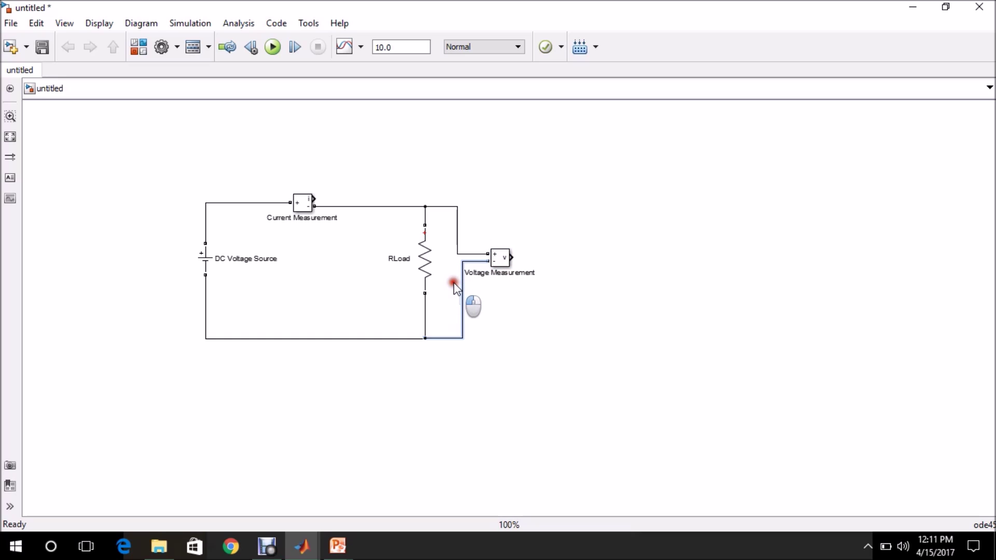
pyautogui.click(503, 286)
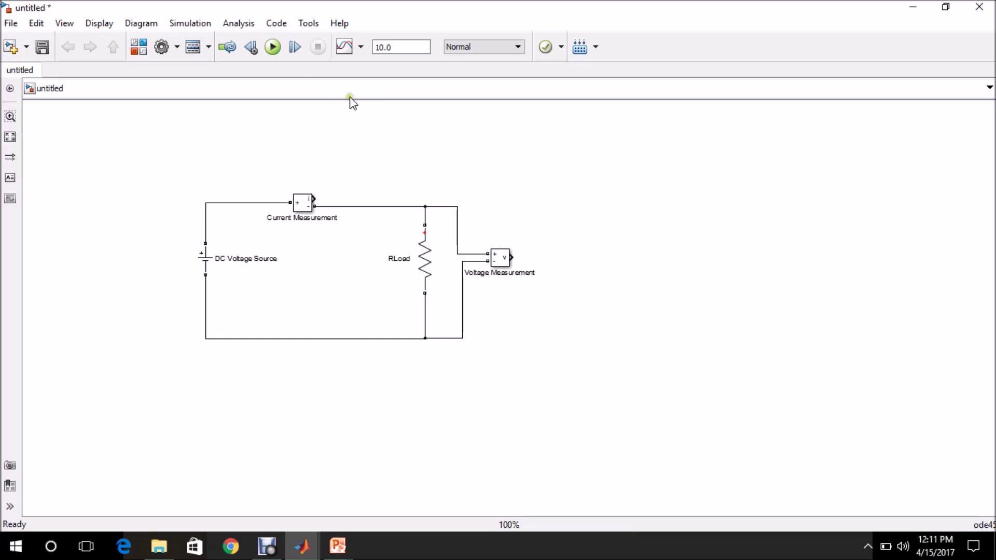
pyautogui.click(139, 54)
pyautogui.moveTo(772, 227); pyautogui.dragTo(724, 94)
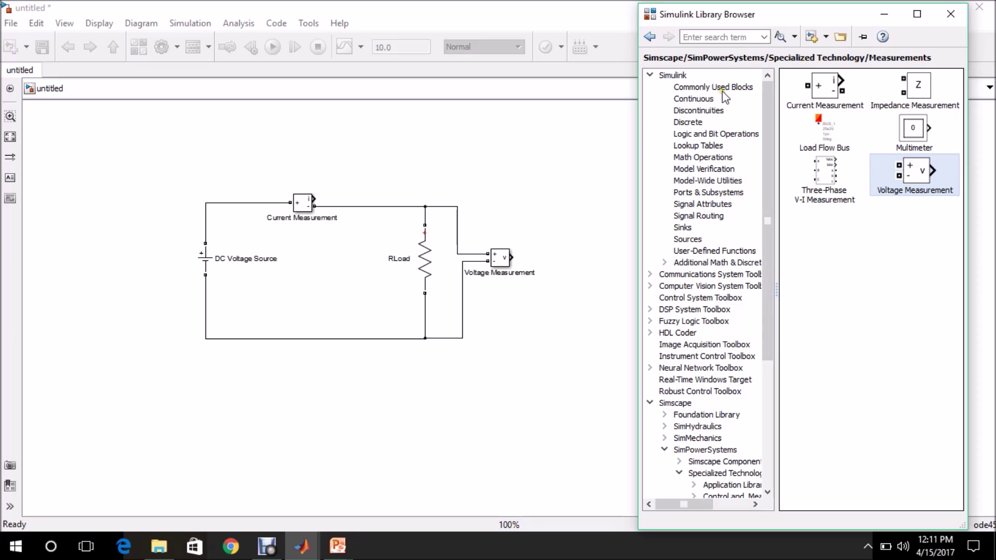
pyautogui.click(718, 87)
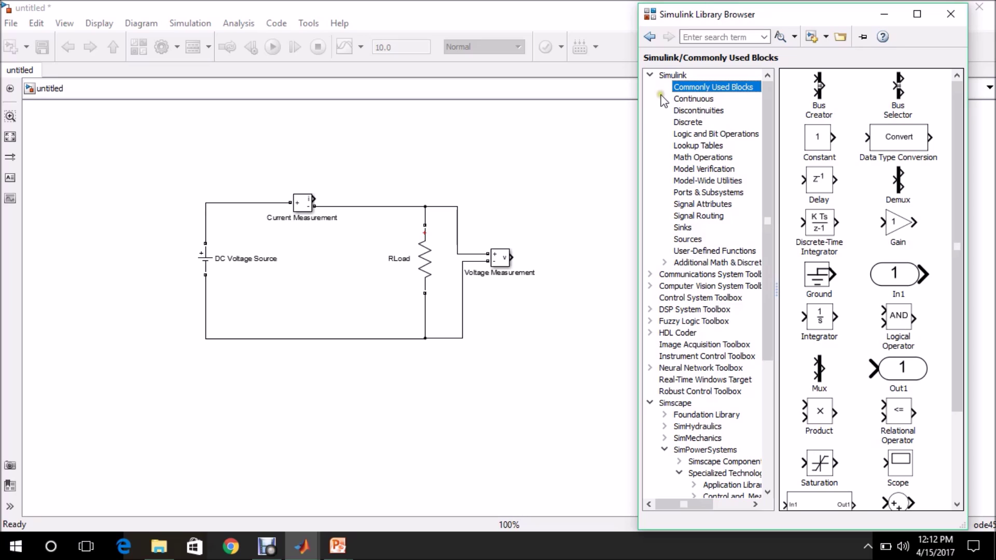
pyautogui.click(683, 228)
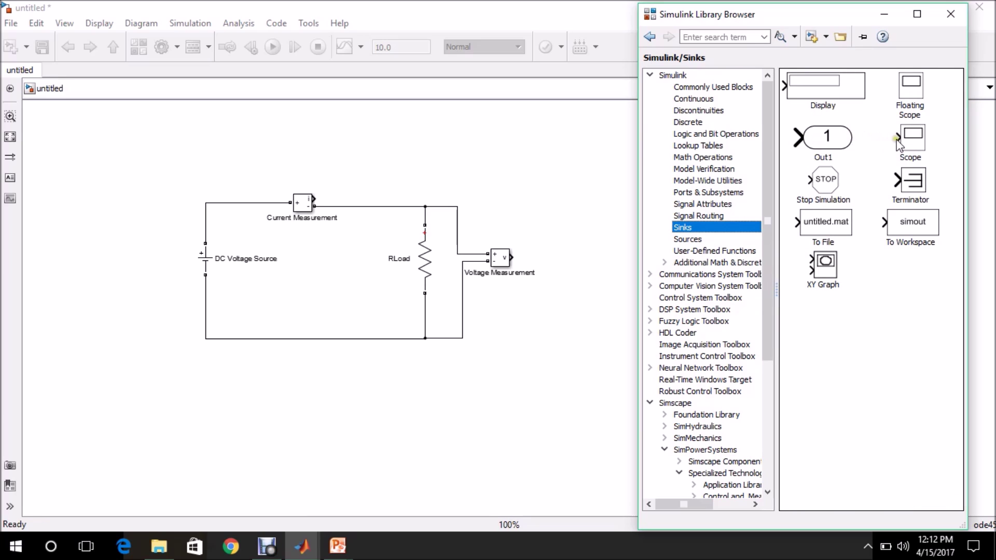
pyautogui.moveTo(909, 142); pyautogui.dragTo(552, 200)
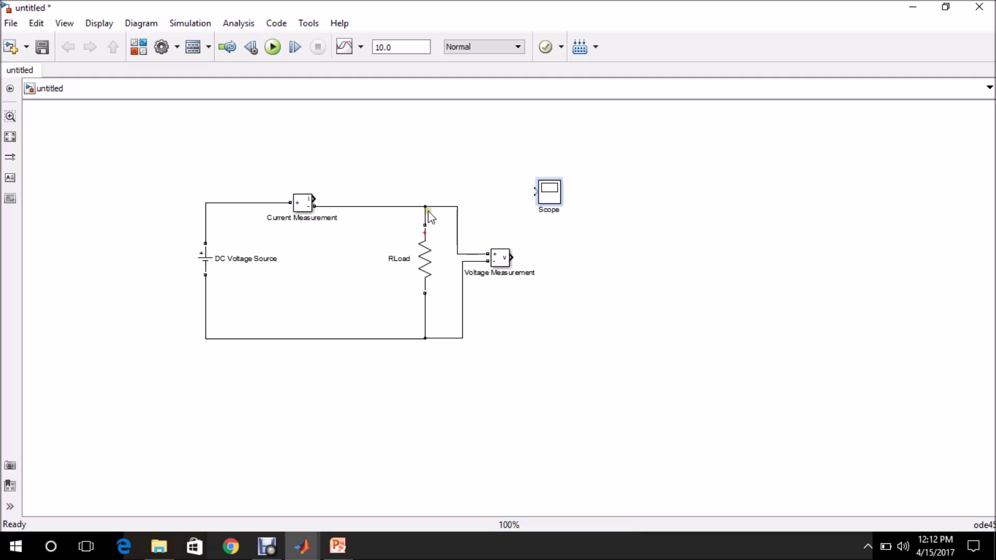
# Step: Set the Scope's number of axes to 2 and turn off its limit on data points
pyautogui.doubleClick(550, 199)
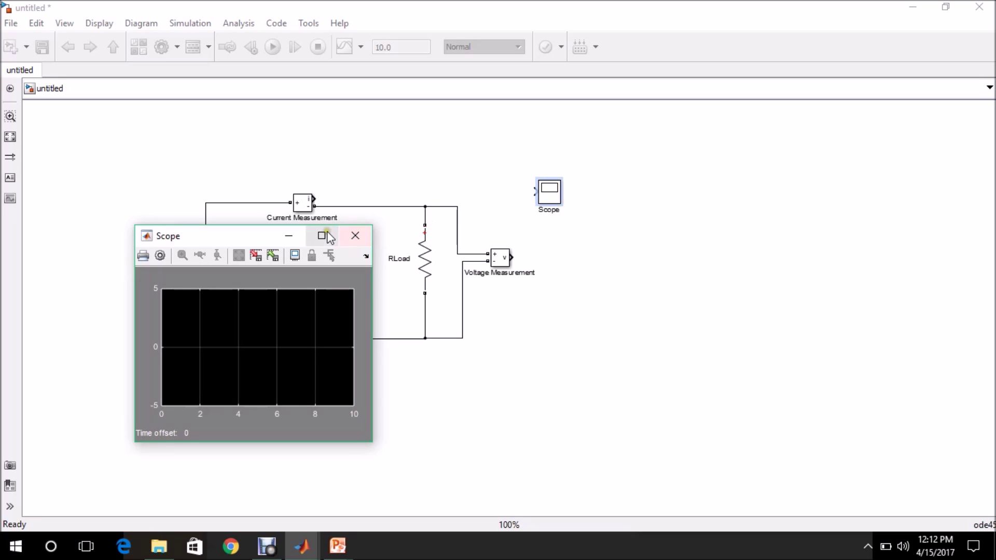
pyautogui.click(324, 232)
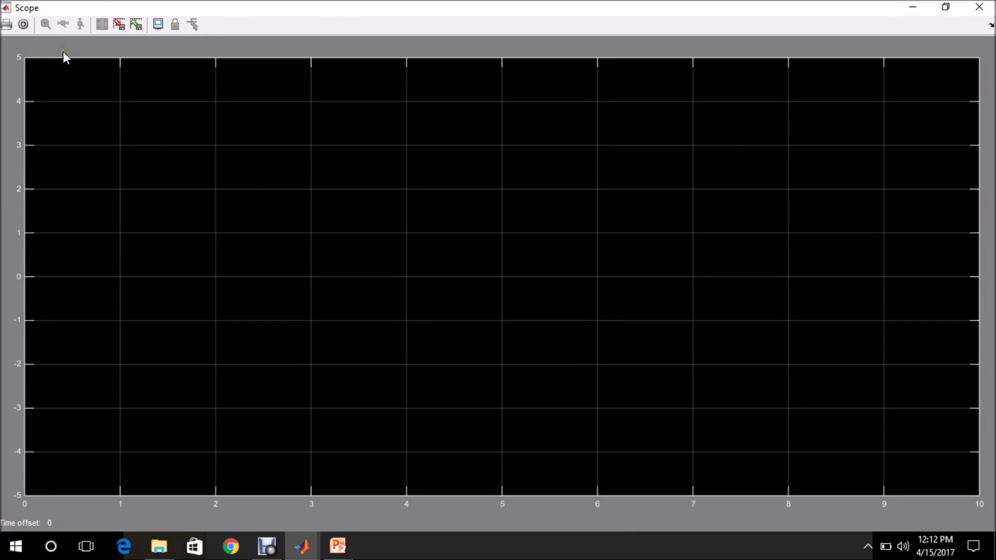
pyautogui.click(26, 27)
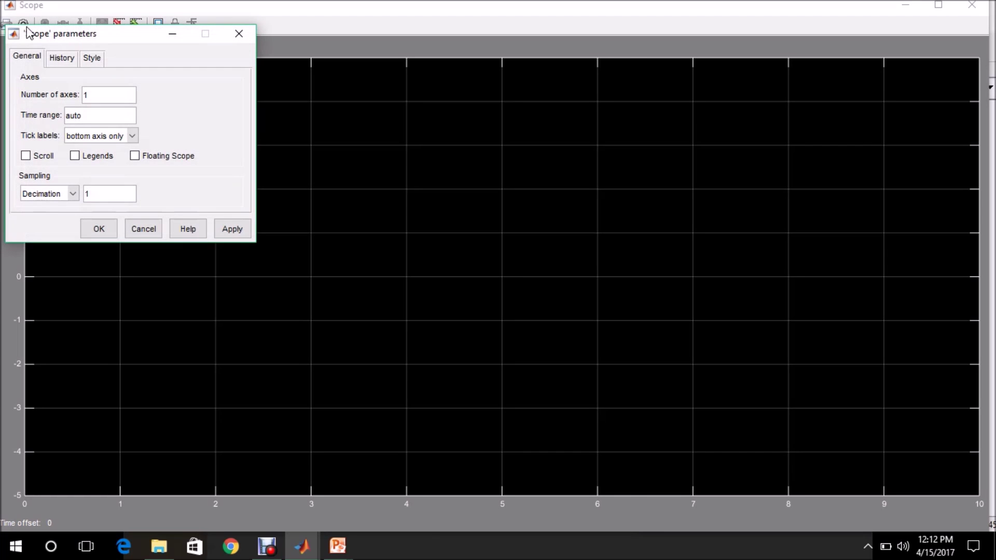
pyautogui.doubleClick(95, 94)
pyautogui.click(62, 58)
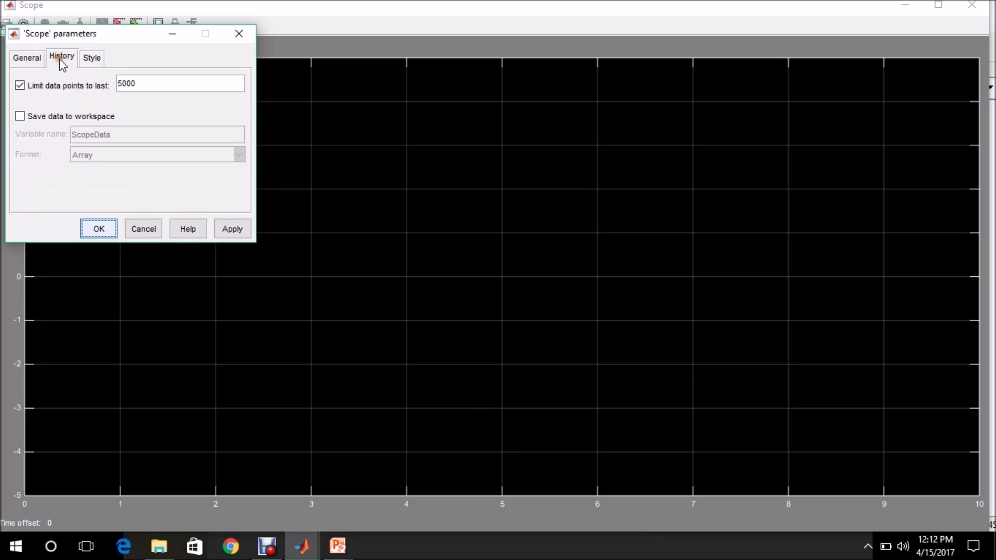
pyautogui.click(20, 86)
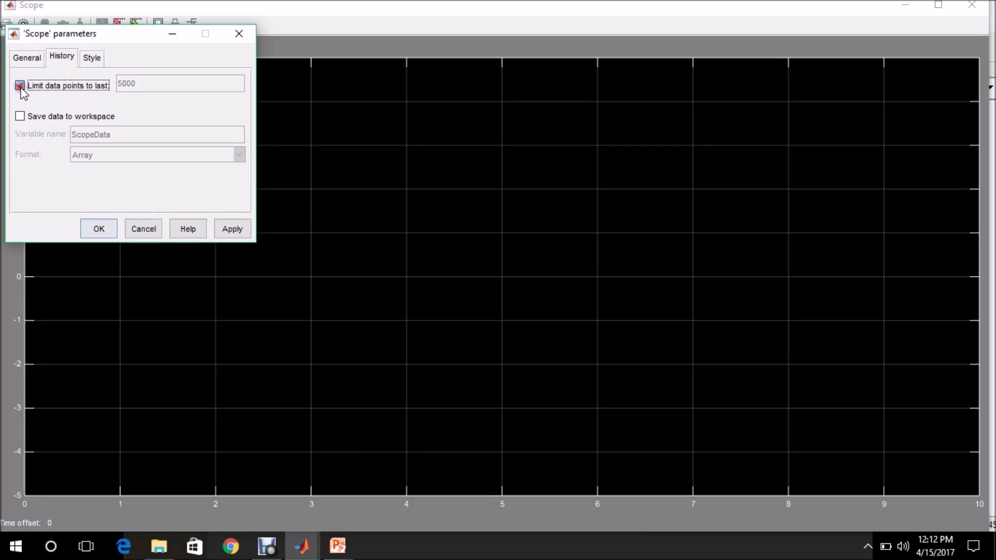
pyautogui.click(98, 229)
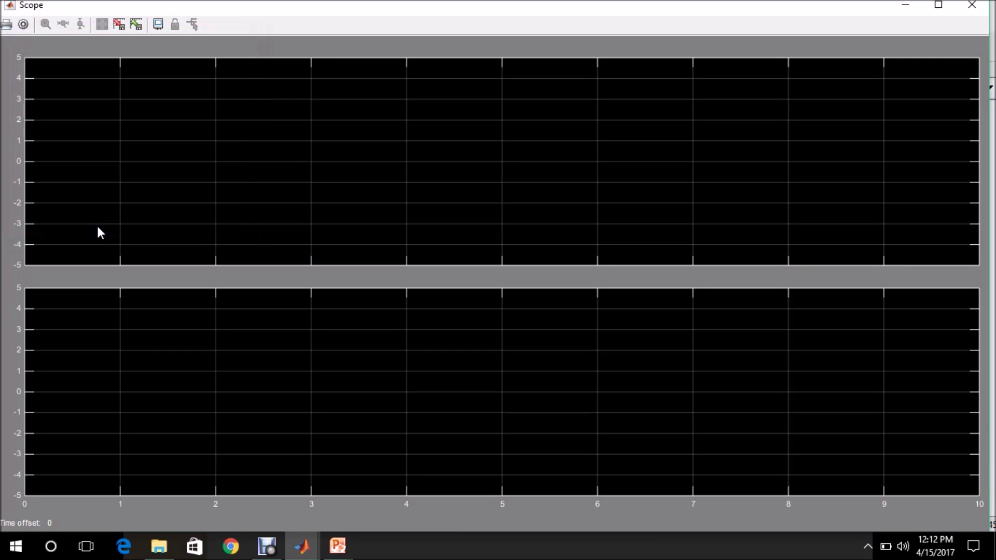
# Step: Title the Scope's upper axes "Load Current"
pyautogui.rightClick(424, 150)
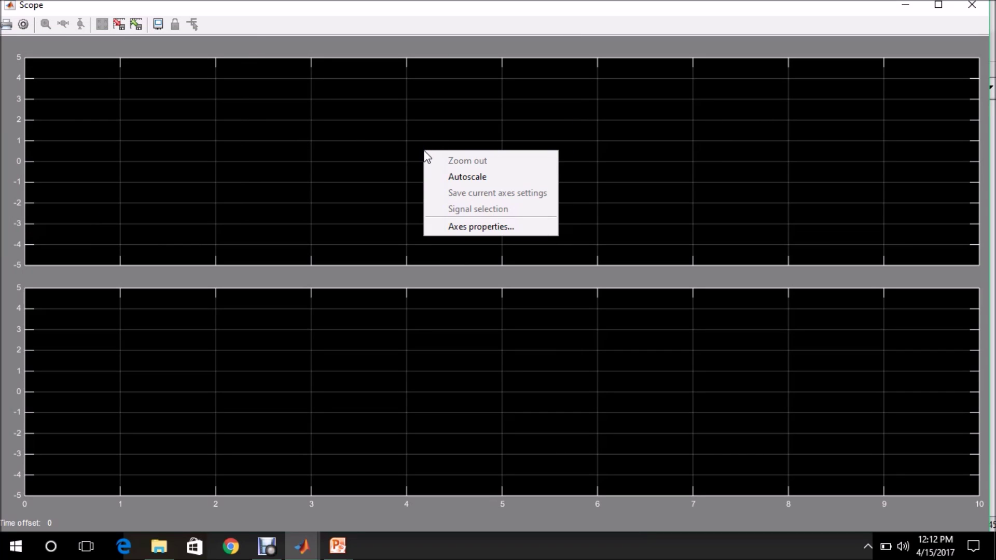
pyautogui.click(450, 226)
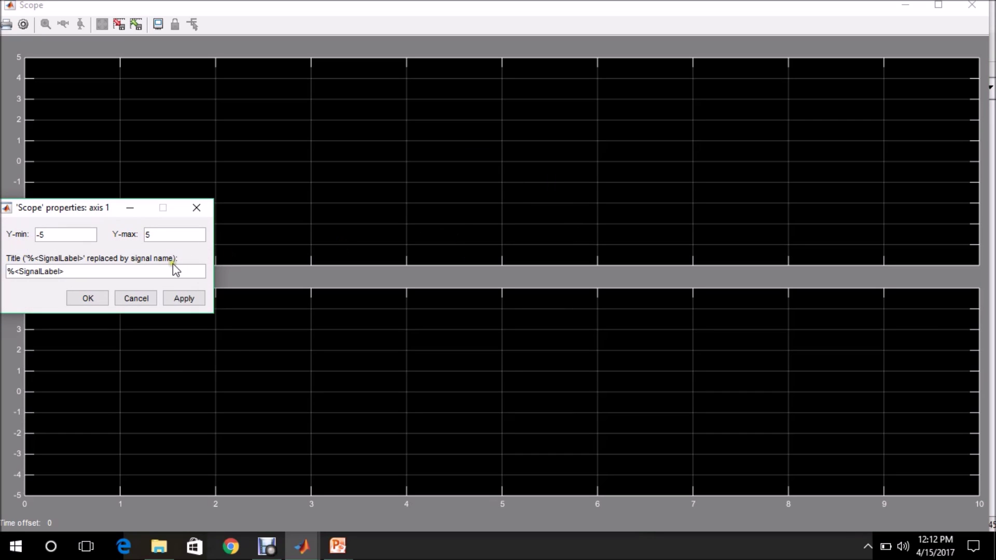
pyautogui.moveTo(78, 271); pyautogui.dragTo(11, 275)
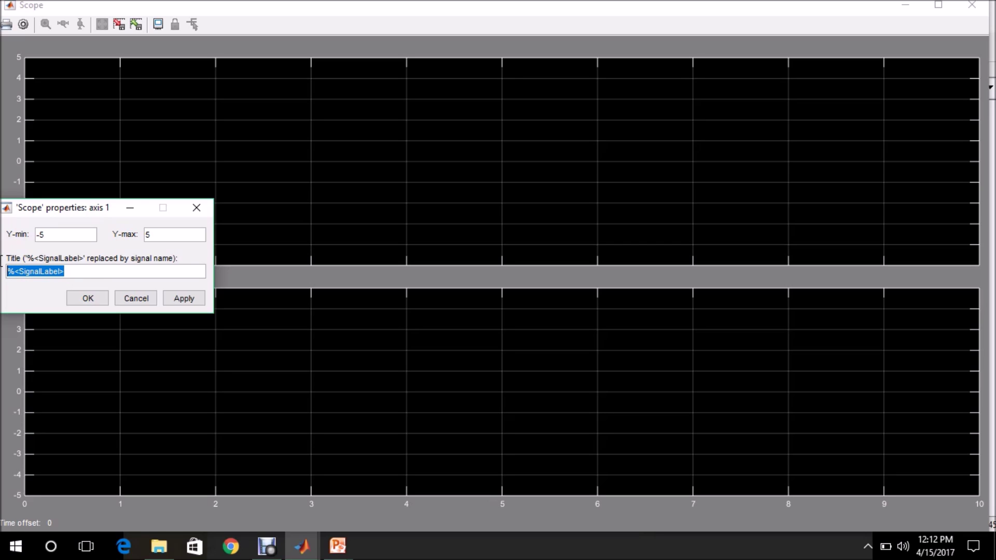
pyautogui.write('Loa')
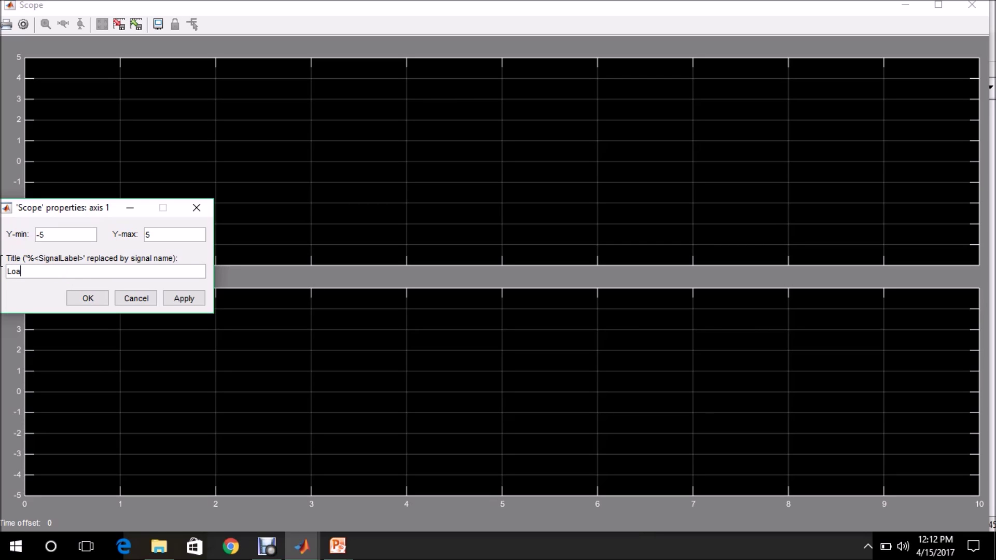
pyautogui.write('d Current')
pyautogui.click(81, 299)
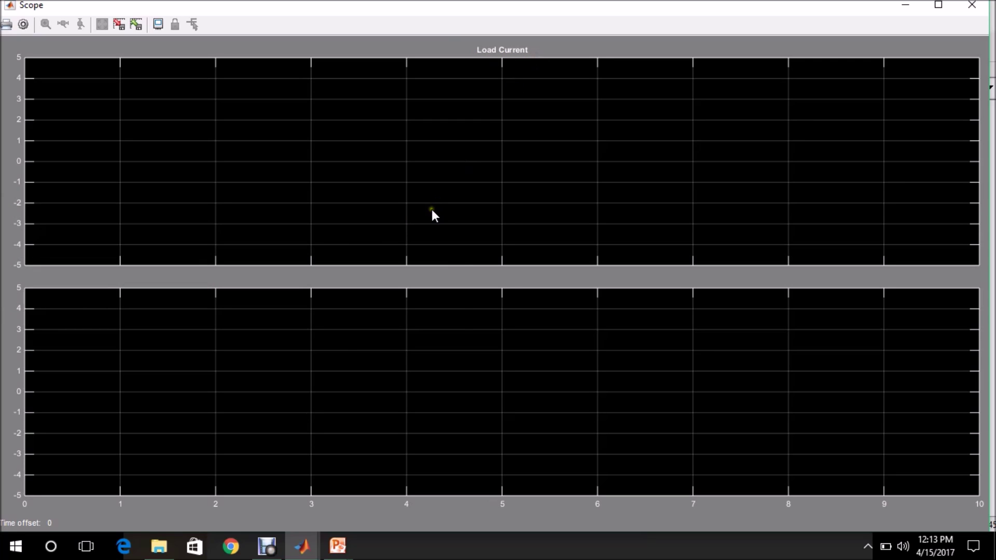
# Step: Title the Scope's lower axes "Load Voltage" and close the Scope window
pyautogui.rightClick(462, 314)
pyautogui.click(484, 394)
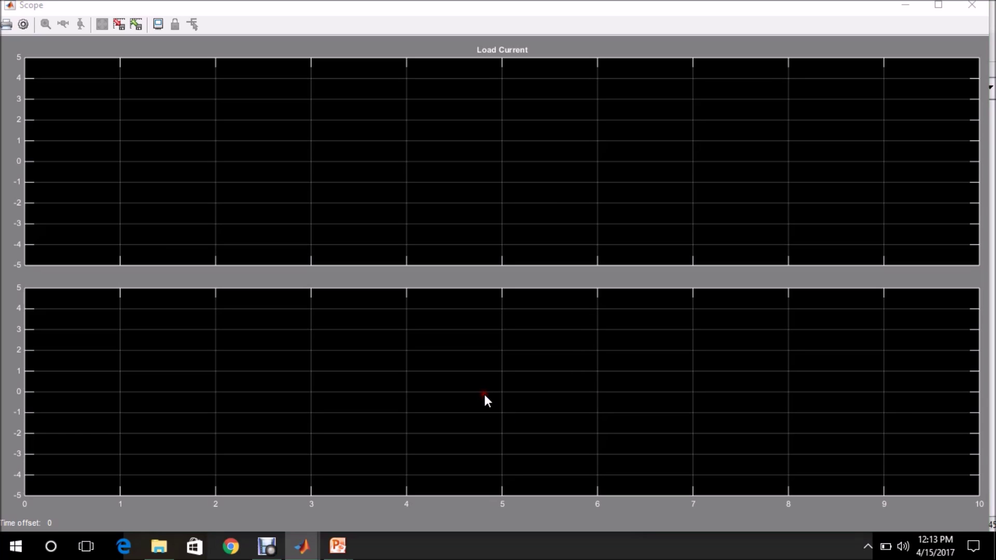
pyautogui.click(81, 473)
pyautogui.moveTo(82, 473); pyautogui.dragTo(2, 465)
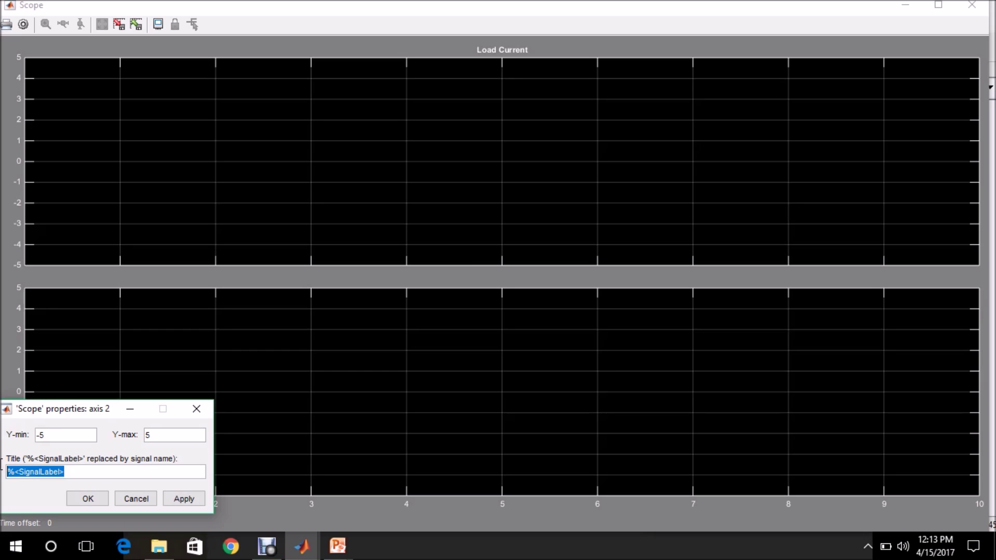
pyautogui.write('Load ')
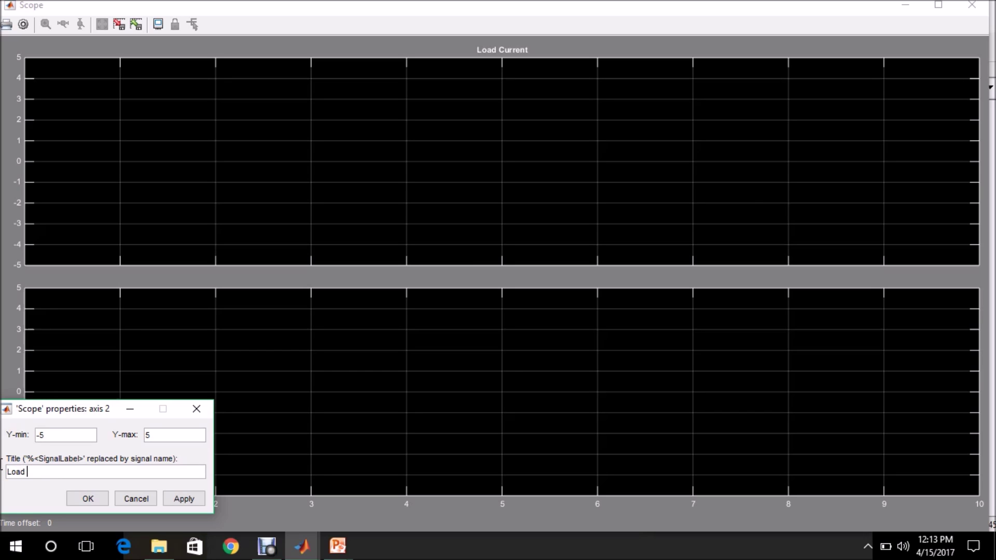
pyautogui.write('Voltage')
pyautogui.click(80, 499)
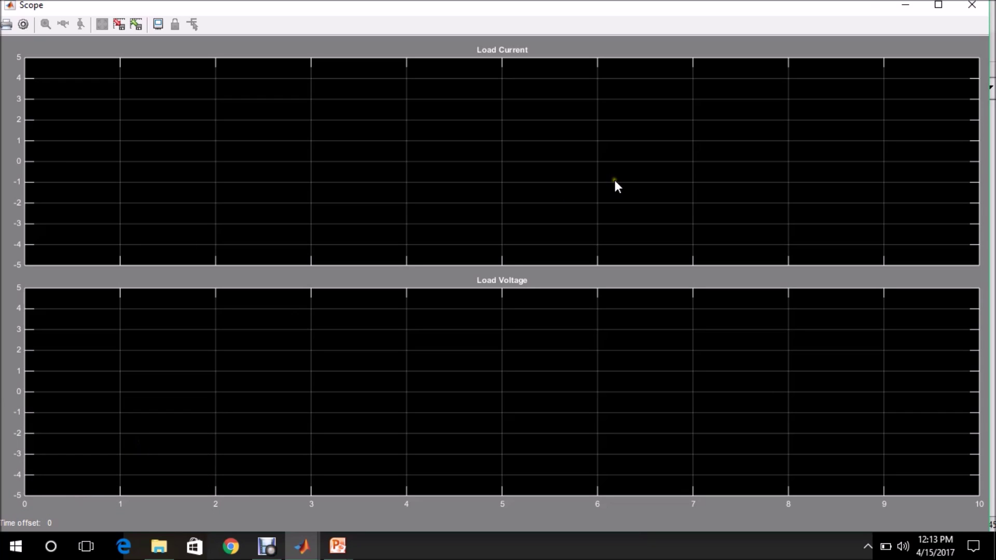
pyautogui.click(971, 6)
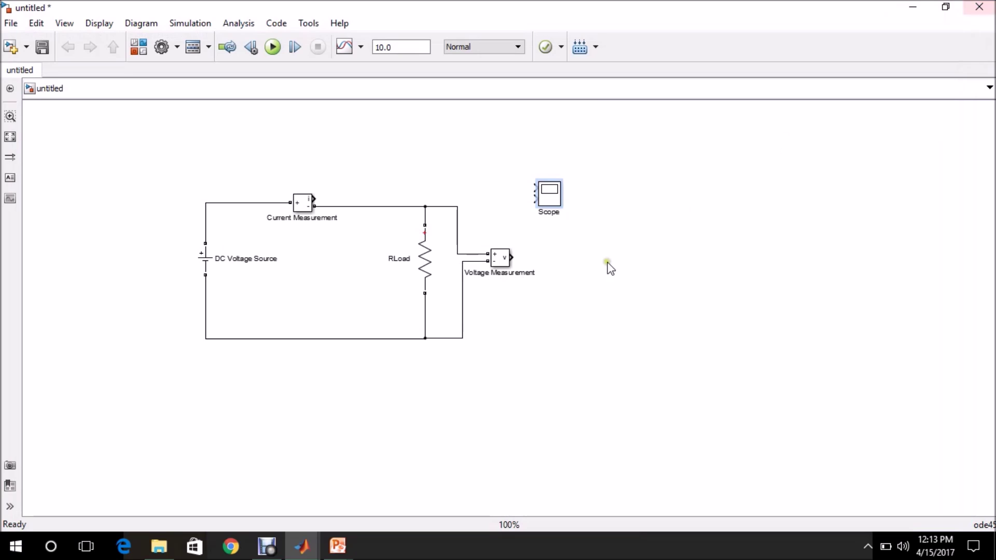
# Step: Wire the Current Measurement output to the Scope's first input and the Voltage Measurement output to its second, aligning the Scope with the wiring
pyautogui.click(531, 186)
pyautogui.moveTo(532, 185); pyautogui.dragTo(315, 200)
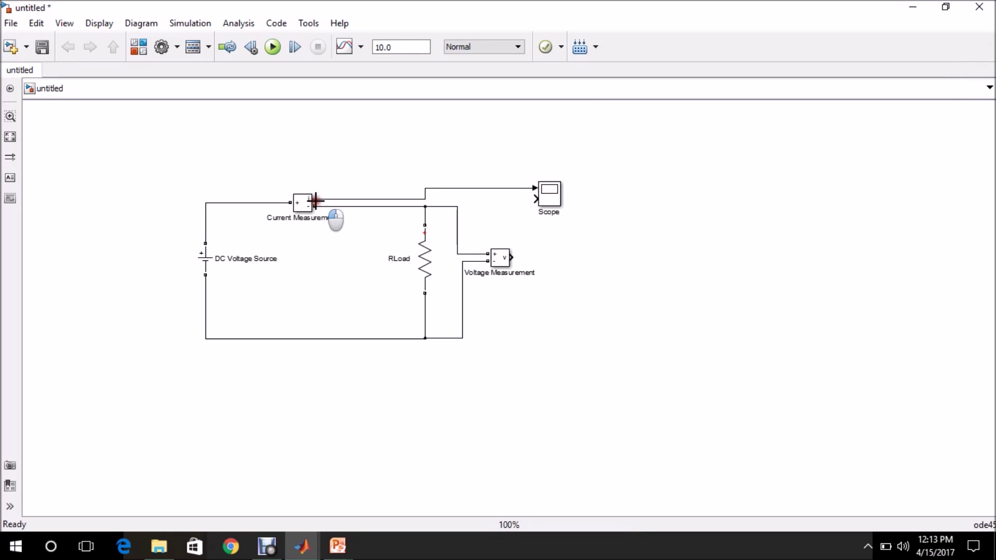
pyautogui.moveTo(511, 258); pyautogui.dragTo(562, 204)
pyautogui.click(552, 200)
pyautogui.click(600, 305)
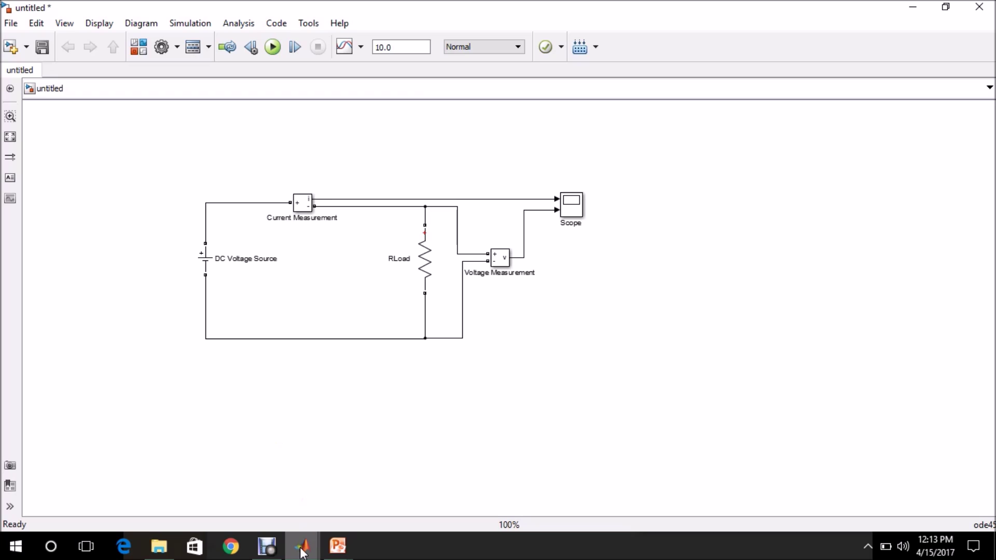
# Step: Add a powergui block from the SimPowerSystems Specialized Technology library to the empty area above the DC Voltage Source
pyautogui.moveTo(302, 545)
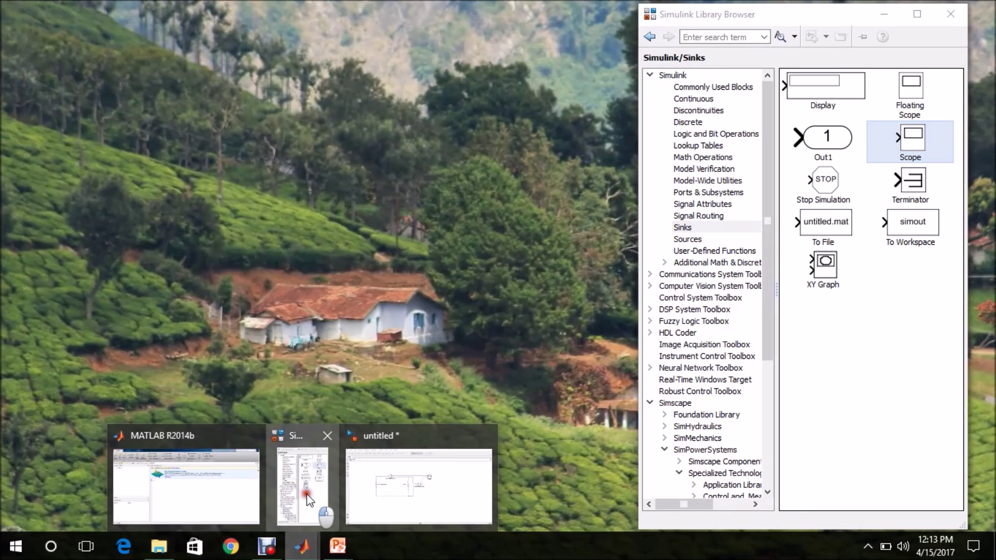
pyautogui.click(309, 501)
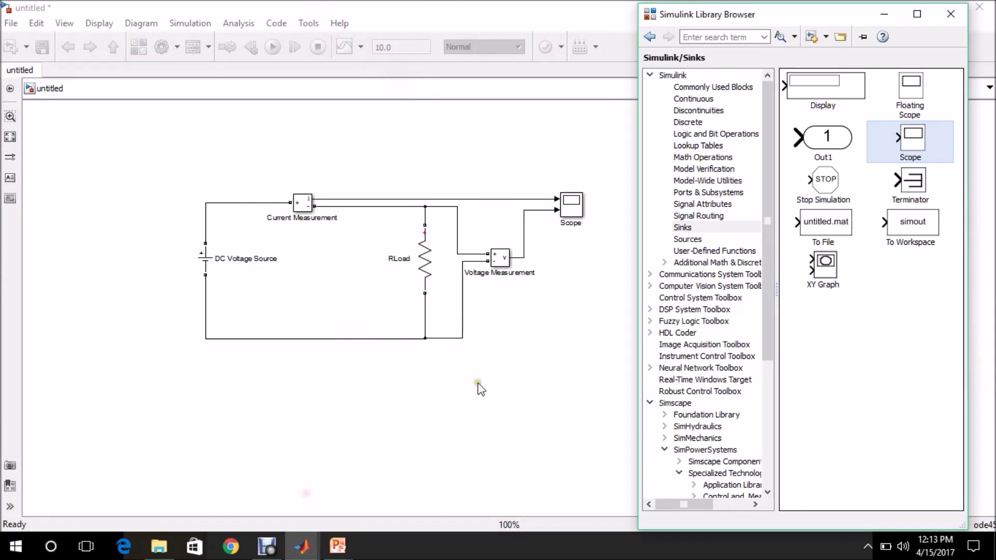
pyautogui.moveTo(769, 209); pyautogui.dragTo(769, 297)
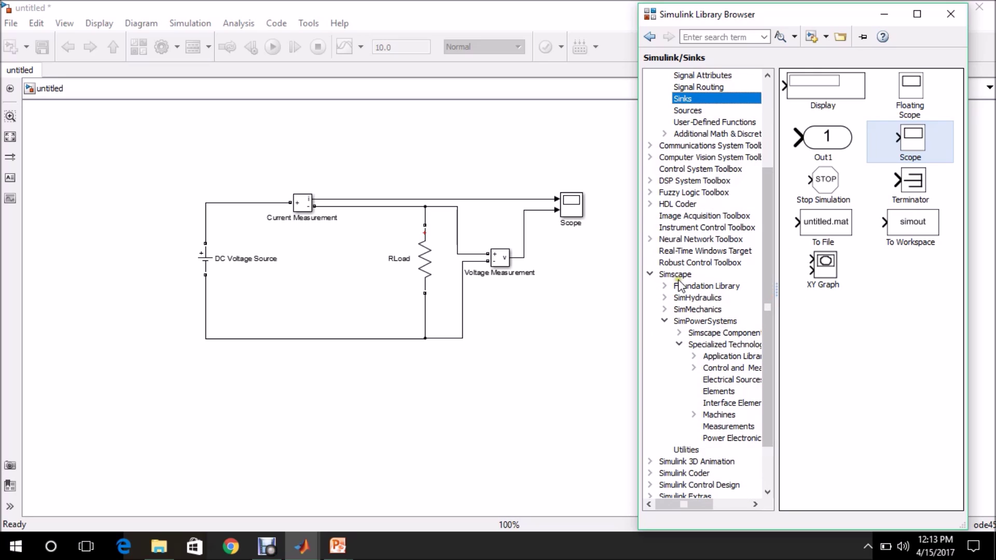
pyautogui.click(700, 322)
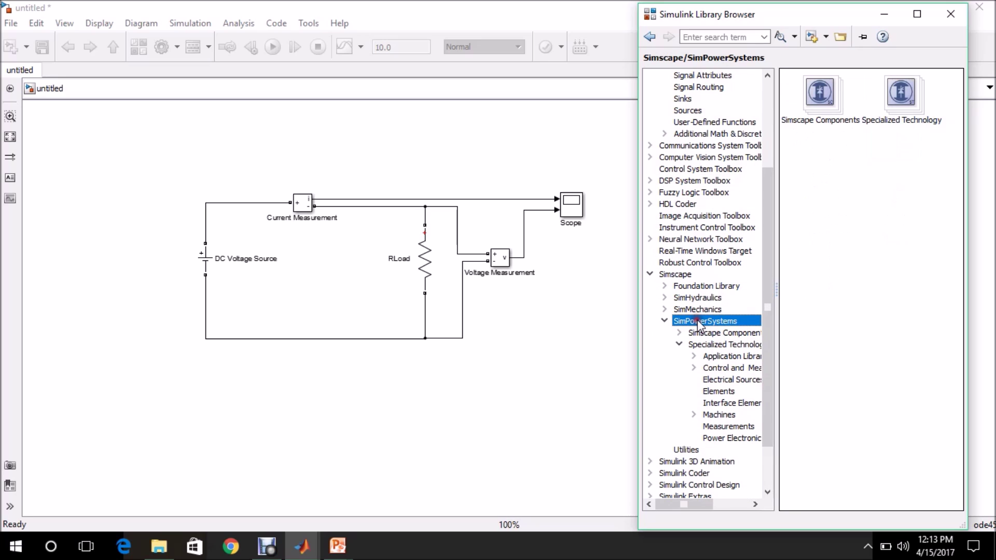
pyautogui.click(708, 345)
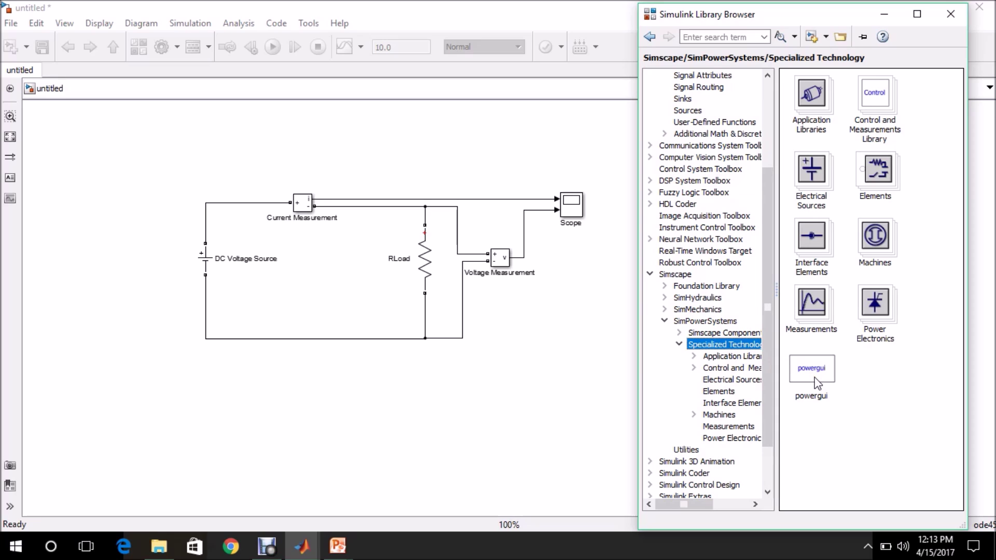
pyautogui.moveTo(818, 383); pyautogui.dragTo(88, 153)
# Step: Set powergui's simulation type to Discrete with the default sample time of 50e-6 s and accept the settings
pyautogui.doubleClick(99, 159)
pyautogui.click(243, 79)
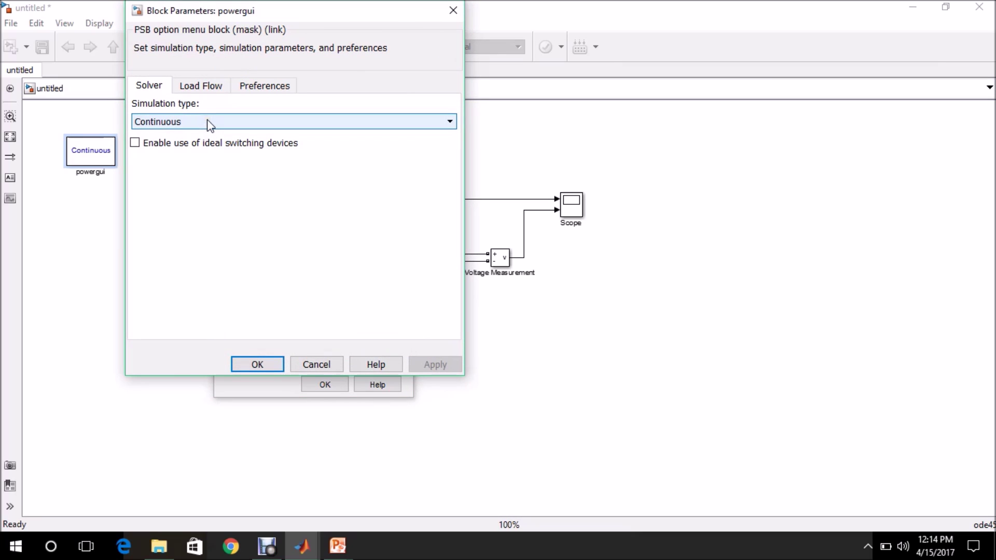
pyautogui.click(188, 125)
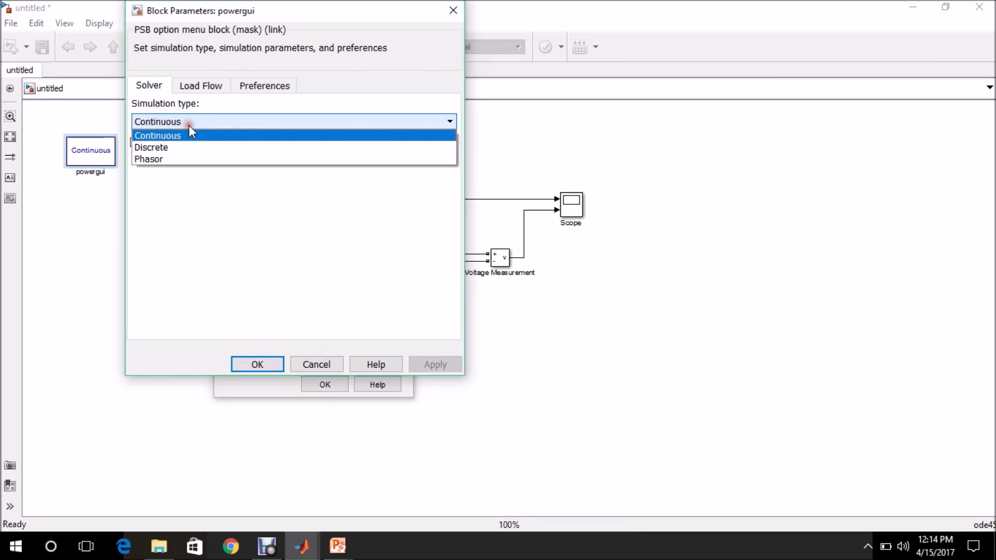
pyautogui.click(178, 150)
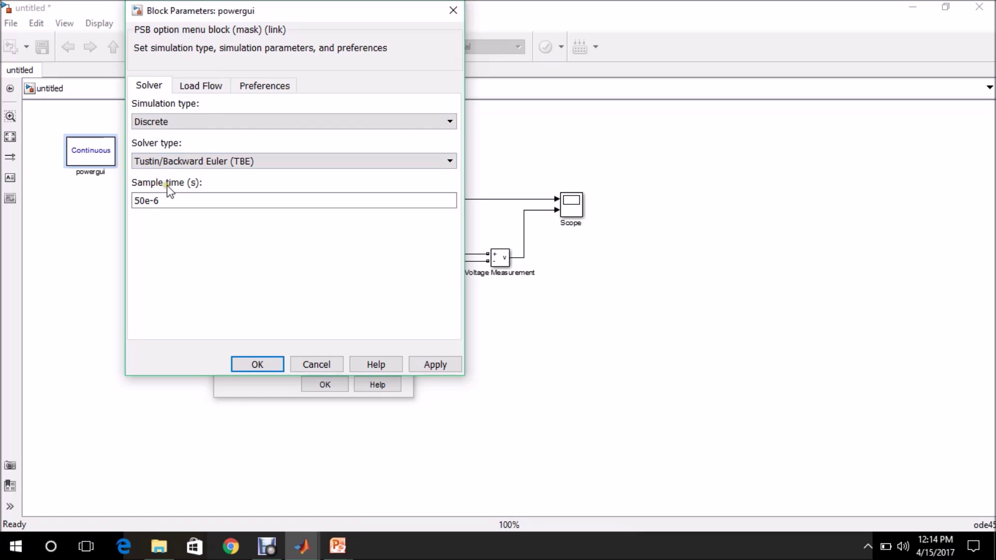
pyautogui.click(161, 201)
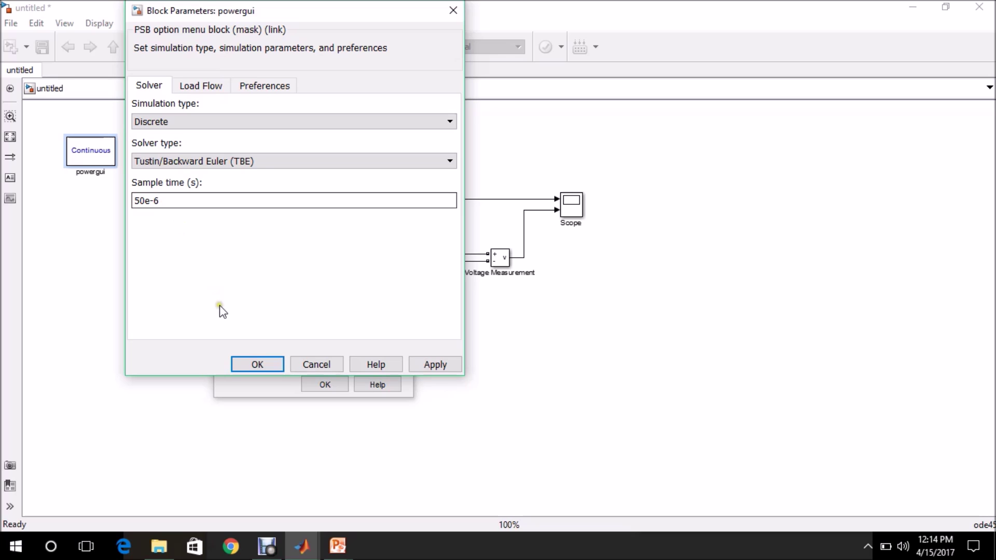
pyautogui.click(244, 363)
pyautogui.click(322, 383)
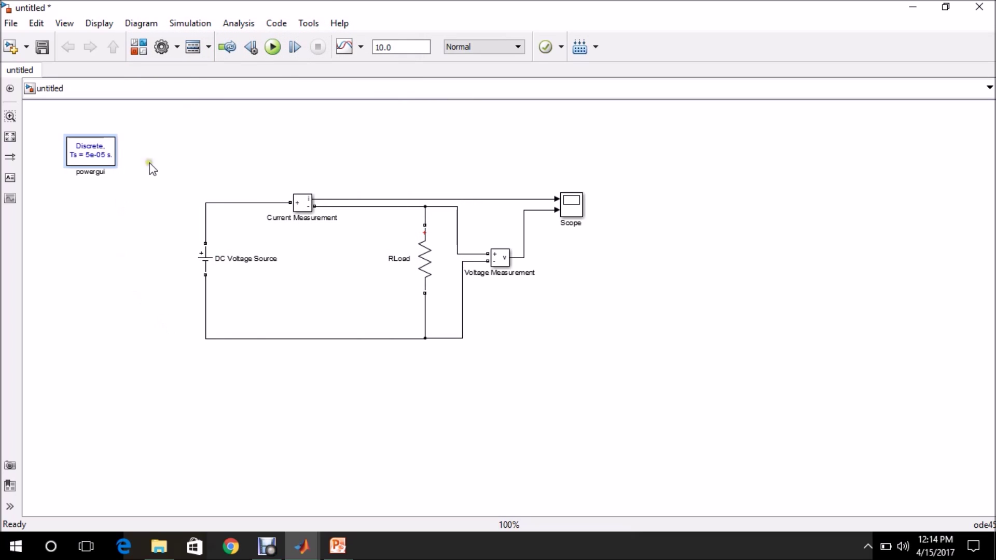
# Step: Configure the model's solver as Fixed-step with ode4 (Runge-Kutta) and accept the configuration
pyautogui.click(191, 23)
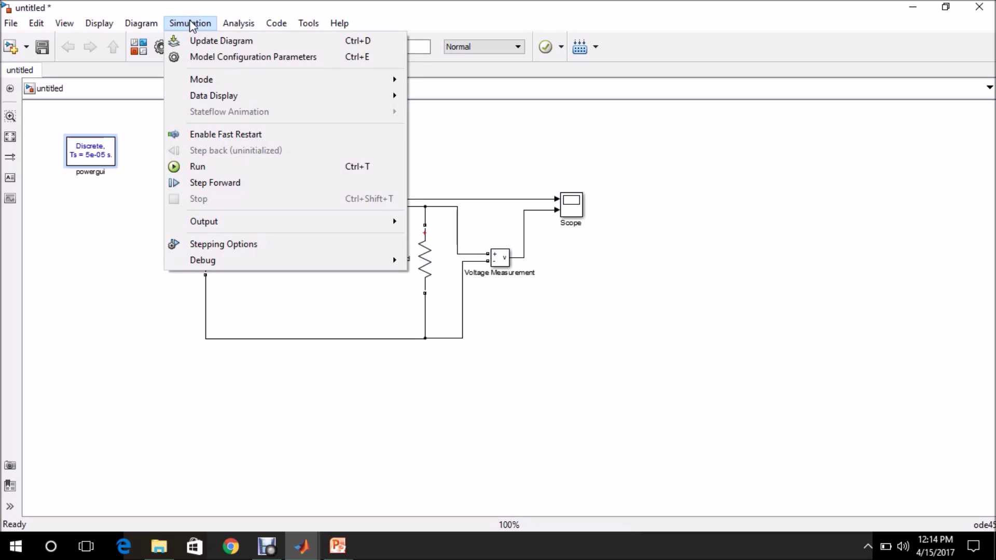
pyautogui.click(211, 57)
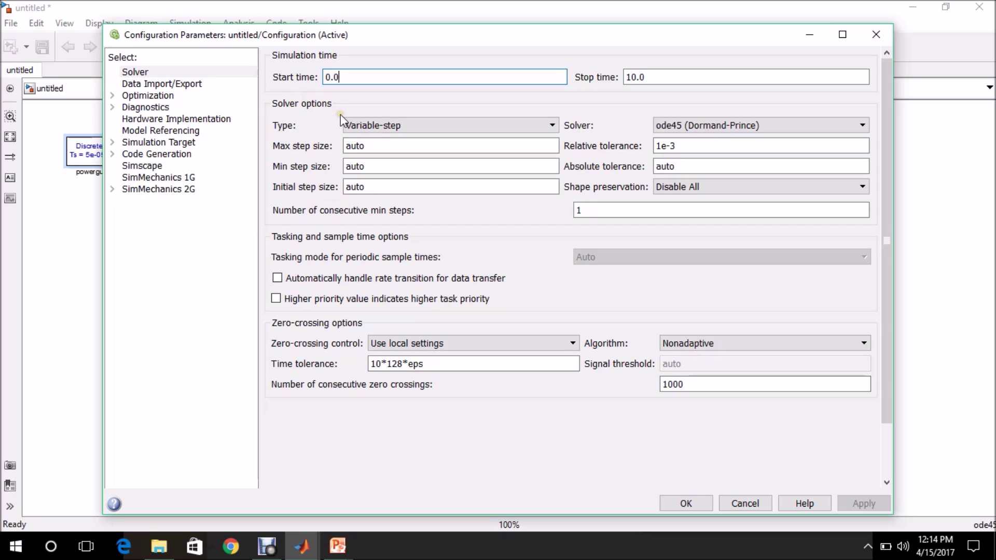
pyautogui.click(377, 126)
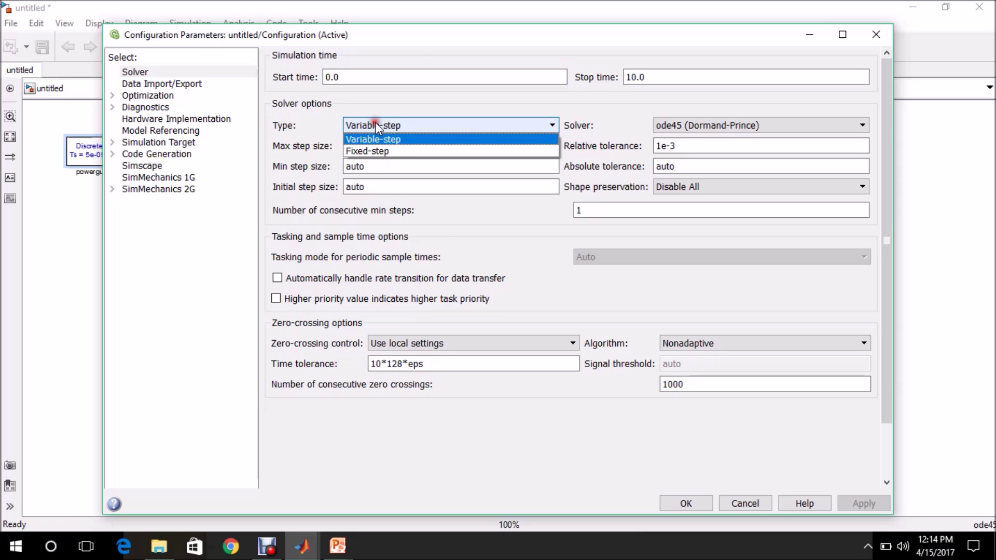
pyautogui.click(365, 152)
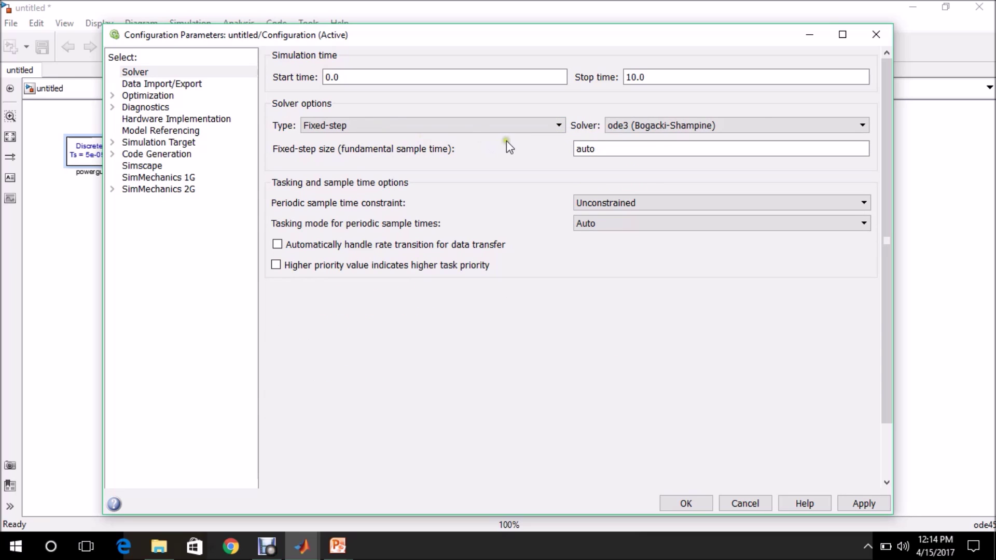
pyautogui.click(620, 130)
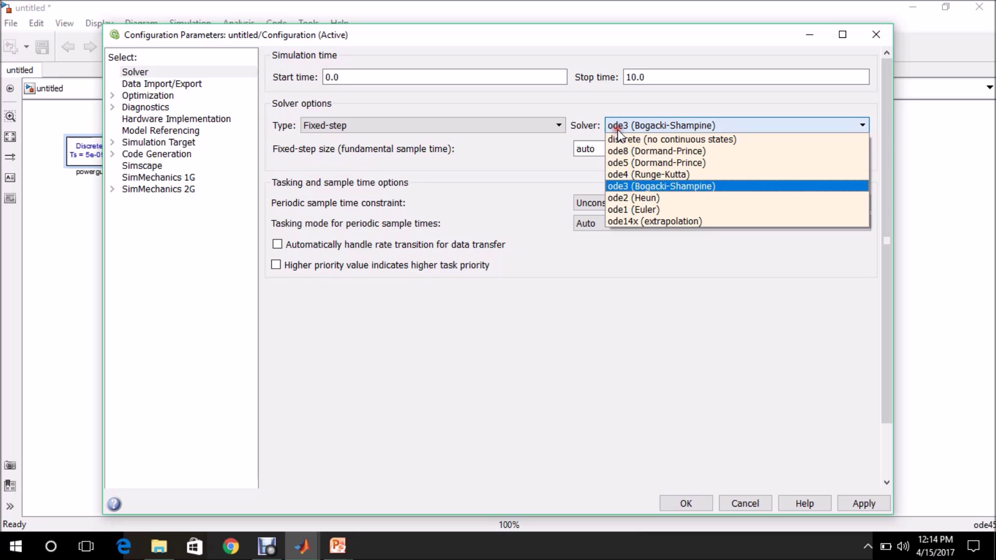
pyautogui.click(620, 176)
pyautogui.click(692, 503)
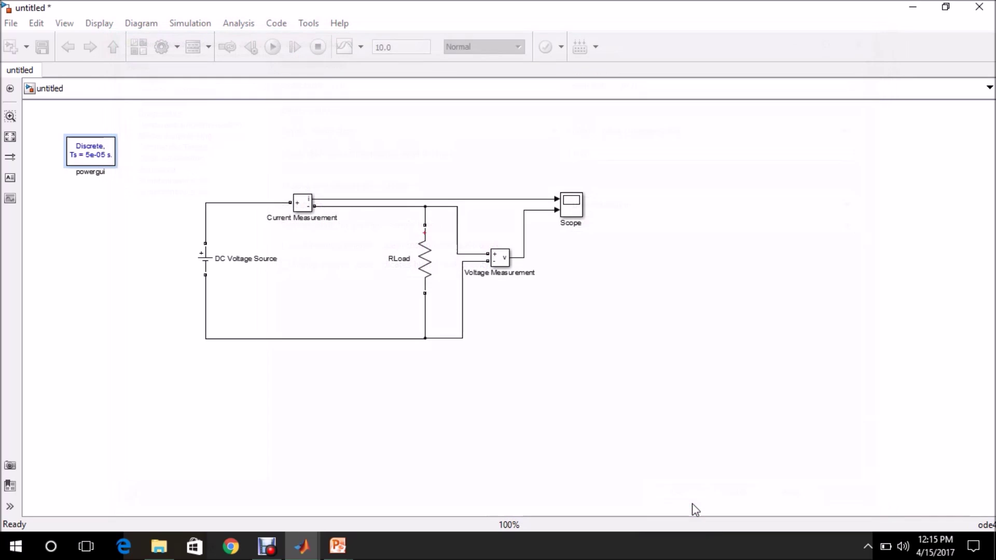
pyautogui.click(595, 442)
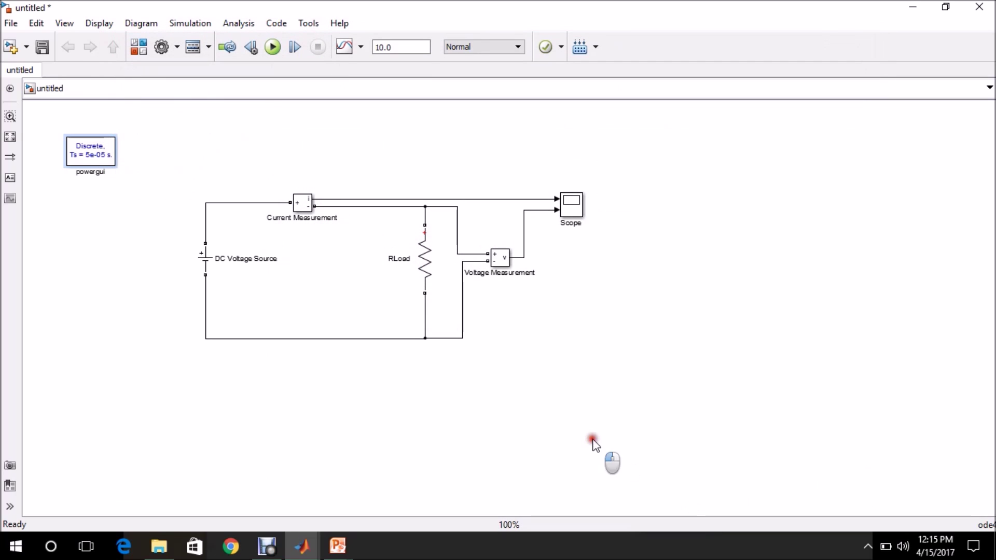
# Step: Set the simulation stop time to 1 and run the simulation through to completion
pyautogui.doubleClick(401, 48)
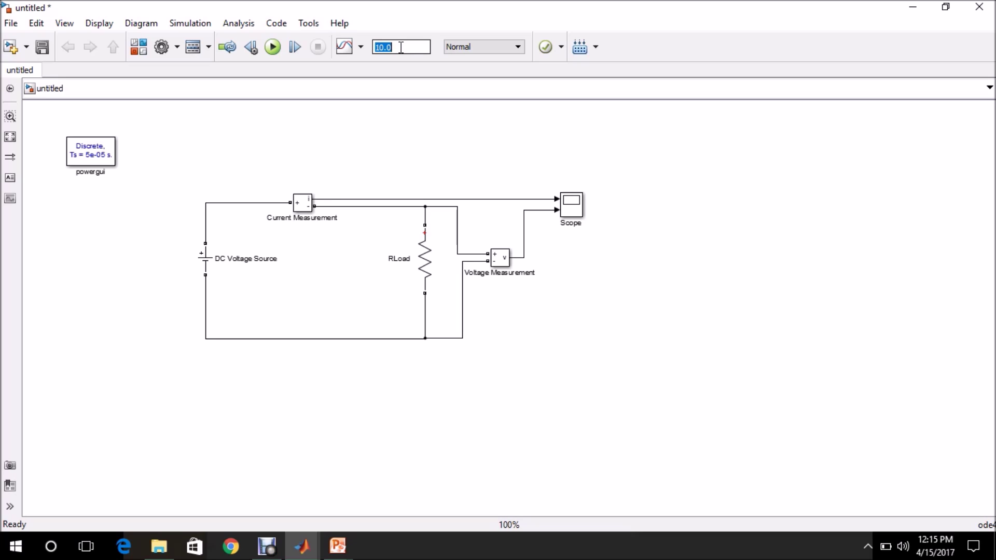
pyautogui.write('1')
pyautogui.click(339, 138)
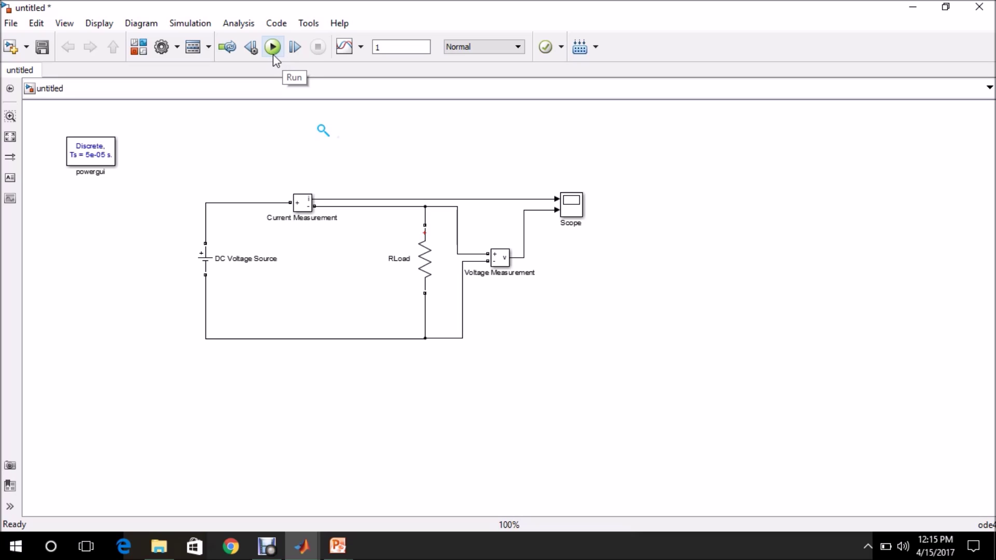
pyautogui.click(275, 46)
pyautogui.click(273, 48)
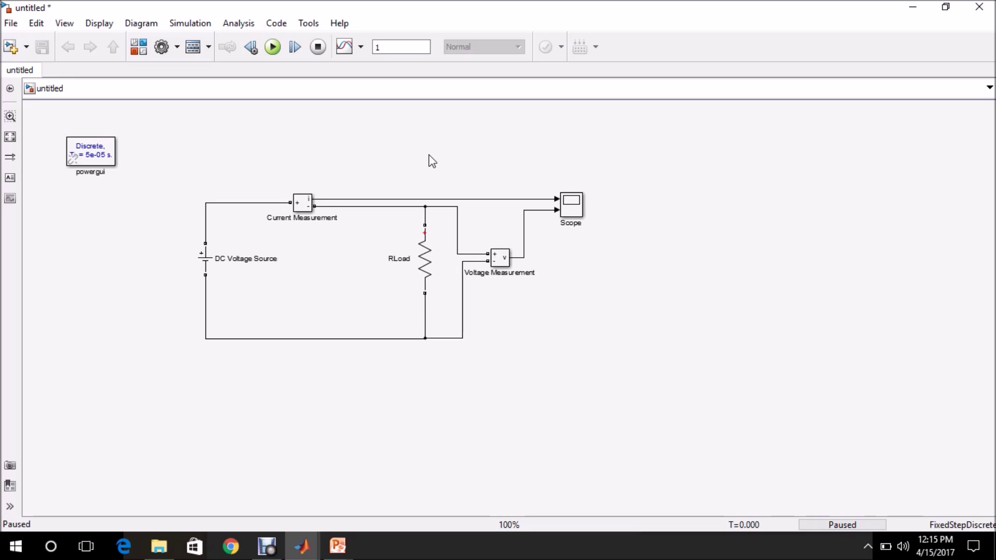
pyautogui.click(270, 50)
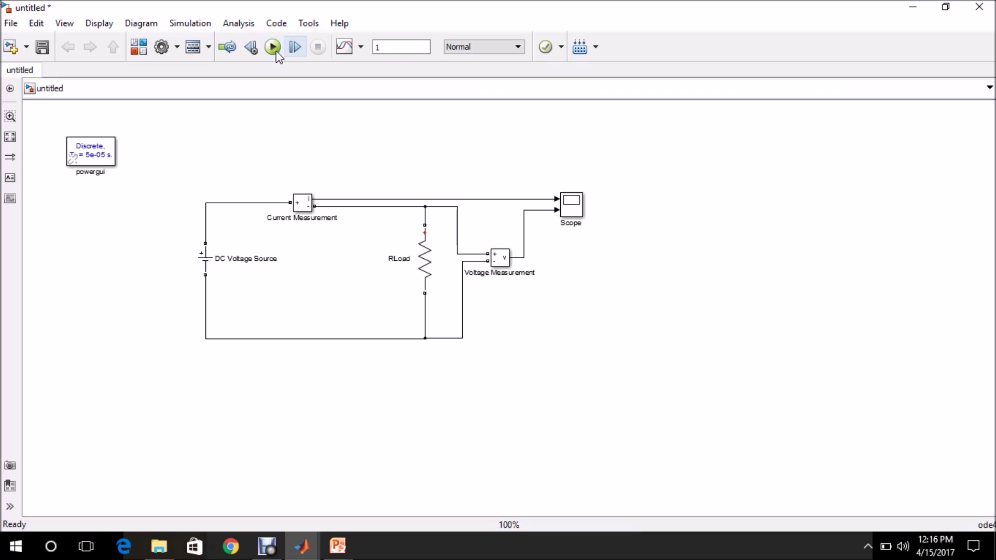
# Step: Open the Scope, autoscale the Load Current and Load Voltage axes to examine the traces, and close the Scope
pyautogui.doubleClick(570, 206)
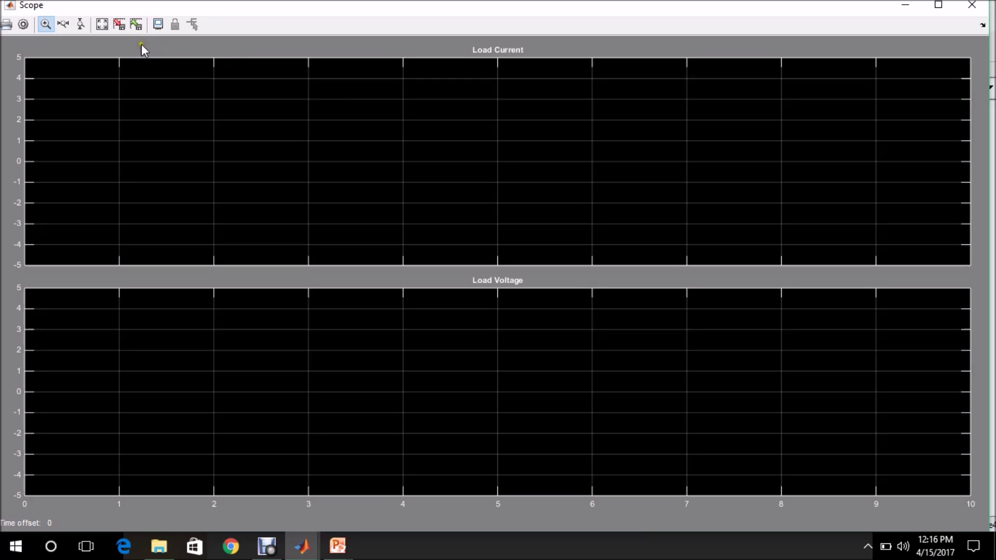
pyautogui.click(102, 24)
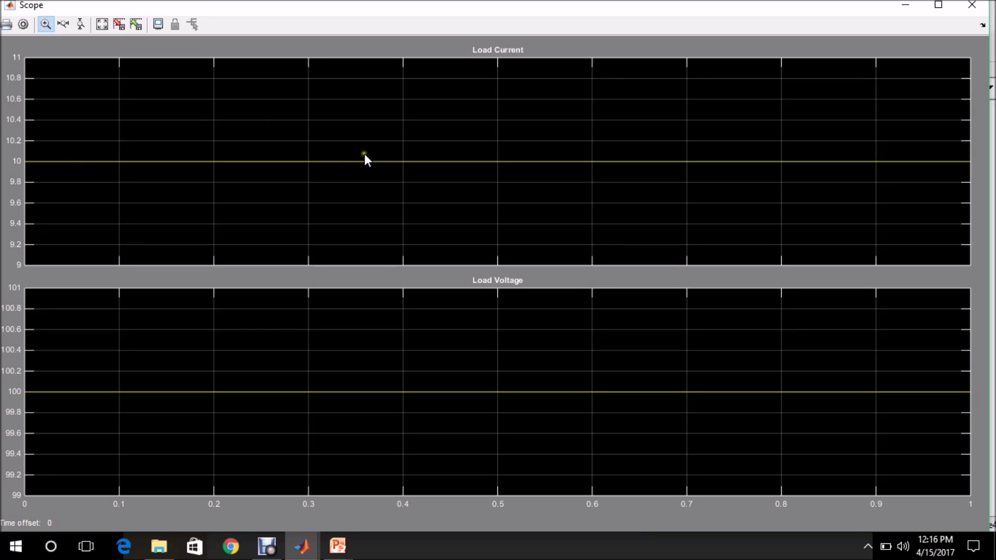
pyautogui.click(972, 7)
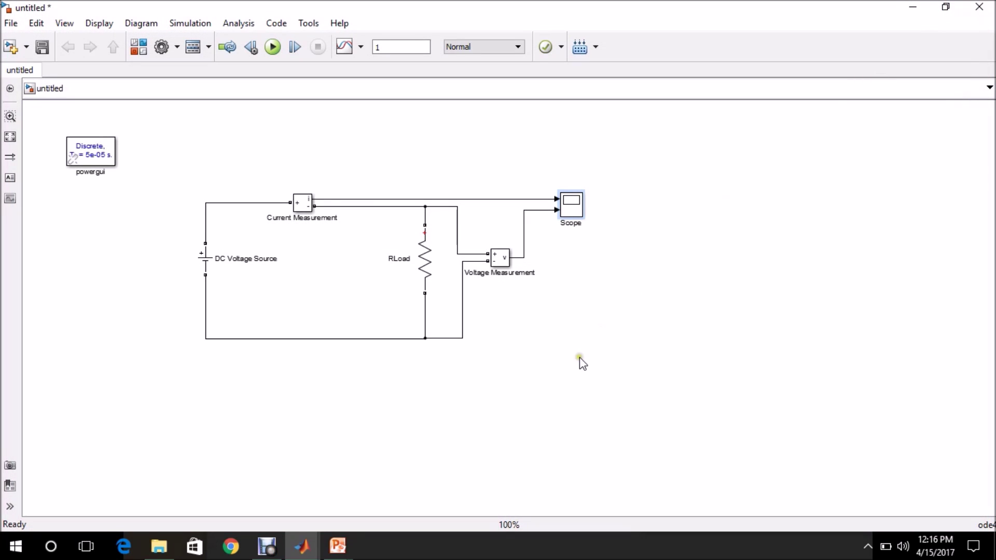
pyautogui.moveTo(340, 544)
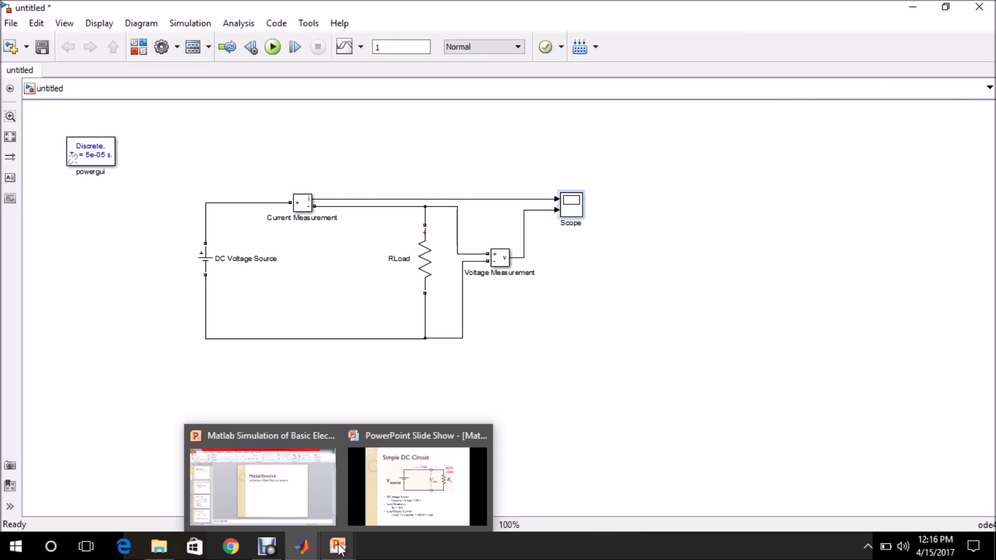
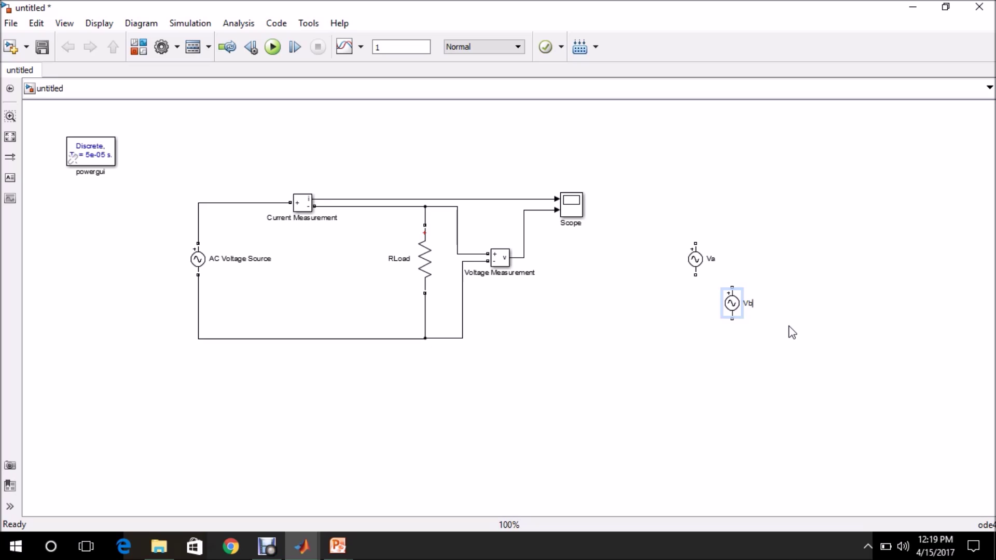
# Step: Duplicate the Vb voltage source diagonally below and to its right, and rename the copy Vc
pyautogui.click(734, 305)
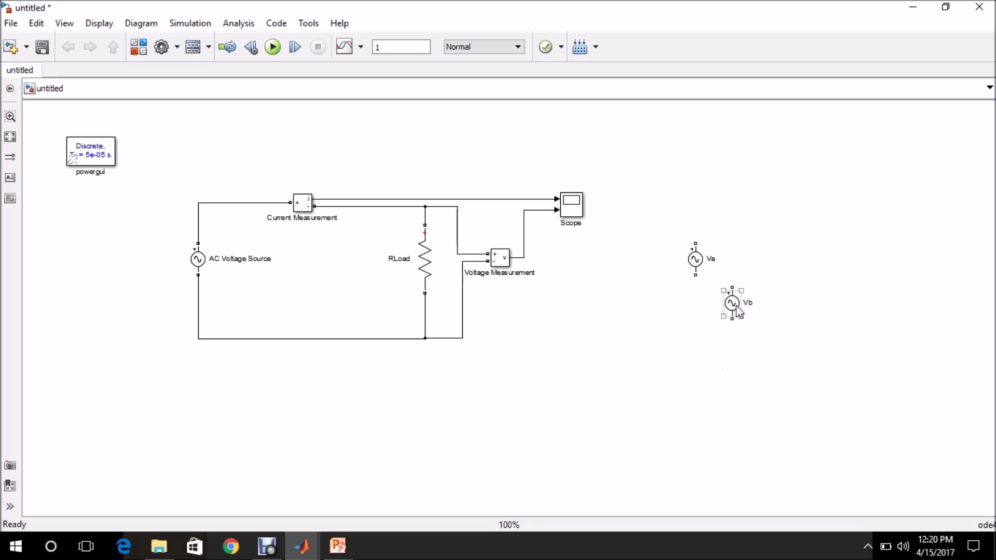
pyautogui.moveTo(739, 311); pyautogui.dragTo(777, 353)
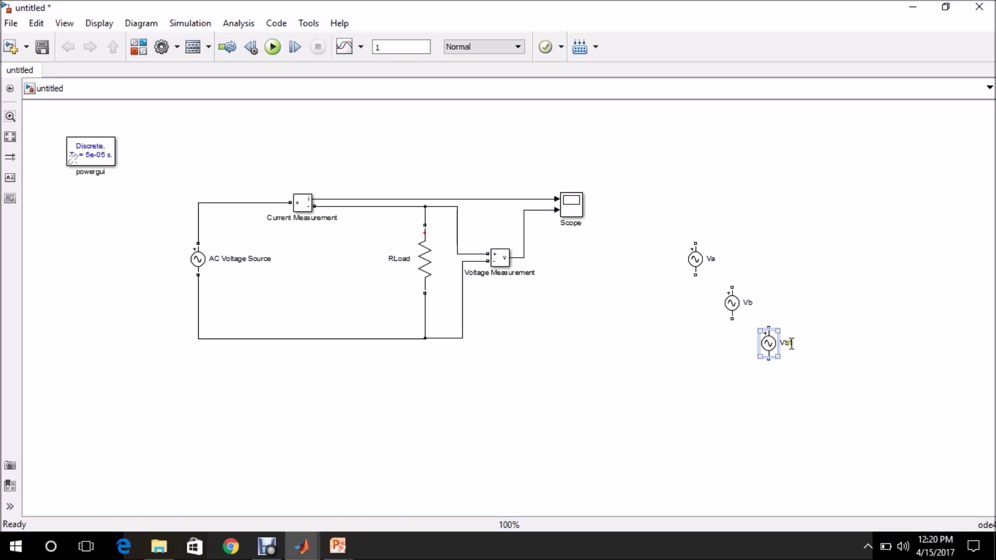
pyautogui.click(791, 343)
pyautogui.press('BackSpace')
pyautogui.press('BackSpace')
pyautogui.write('c')
pyautogui.click(736, 395)
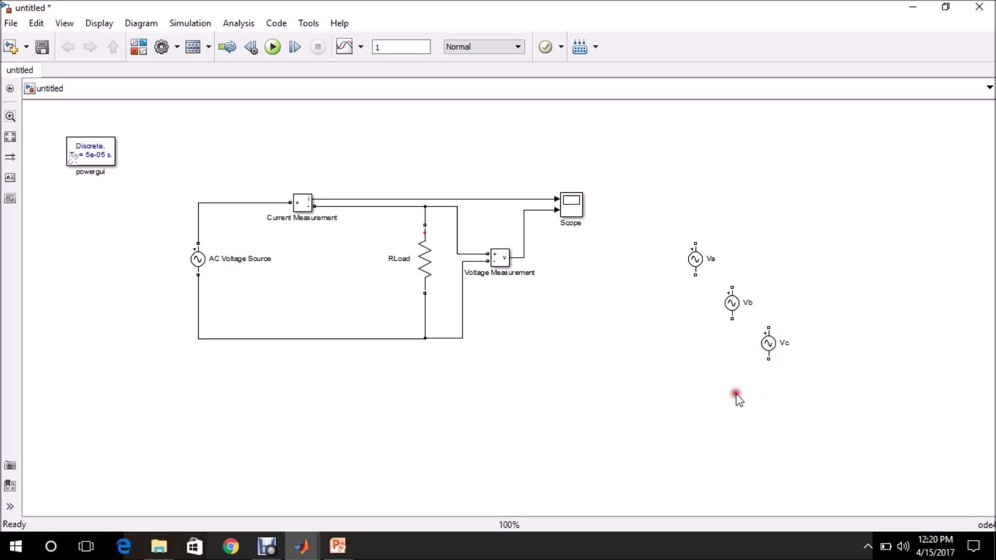
# Step: Switch to the PowerPoint slide show to check the Three Phase AC Circuit diagram and return to the Simulink model
pyautogui.moveTo(338, 545)
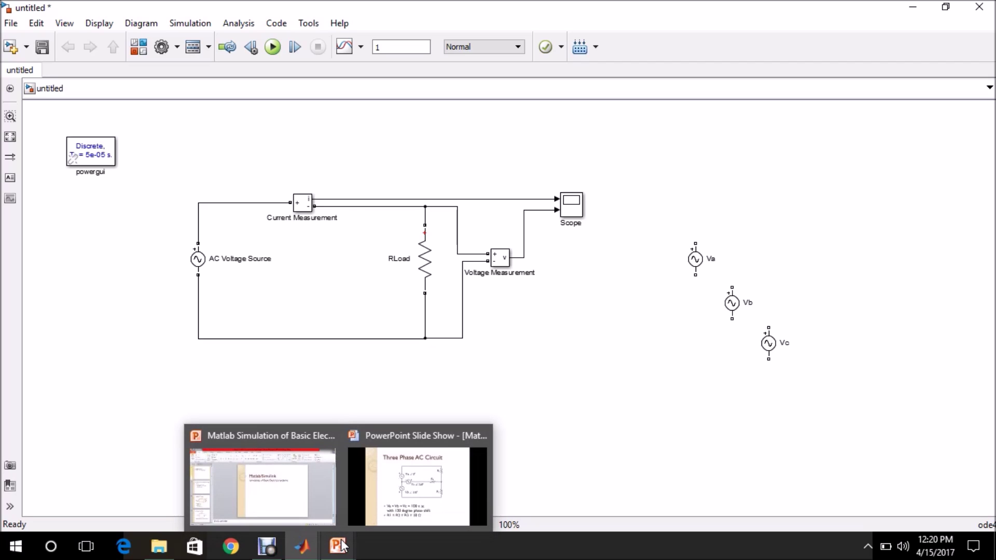
pyautogui.click(384, 512)
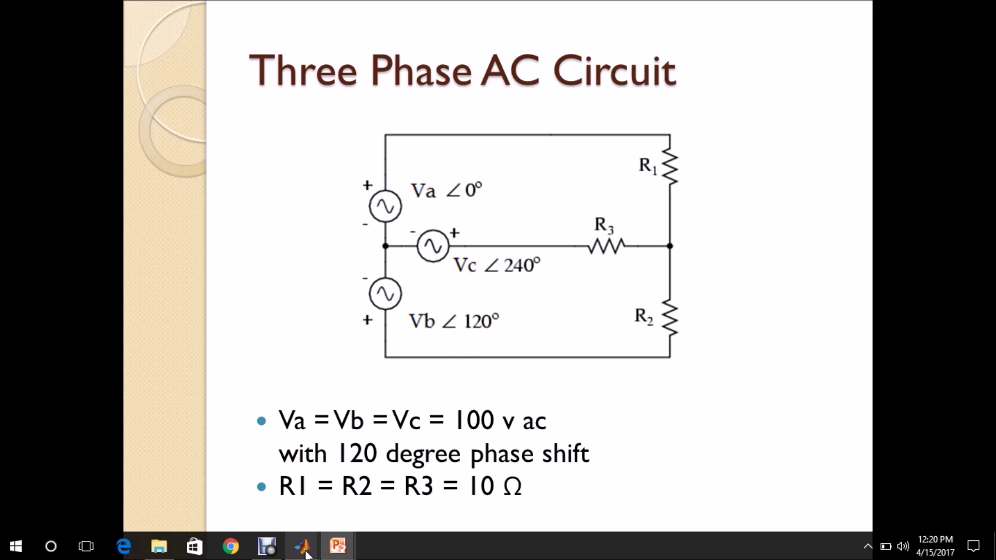
pyautogui.moveTo(303, 545)
pyautogui.click(362, 499)
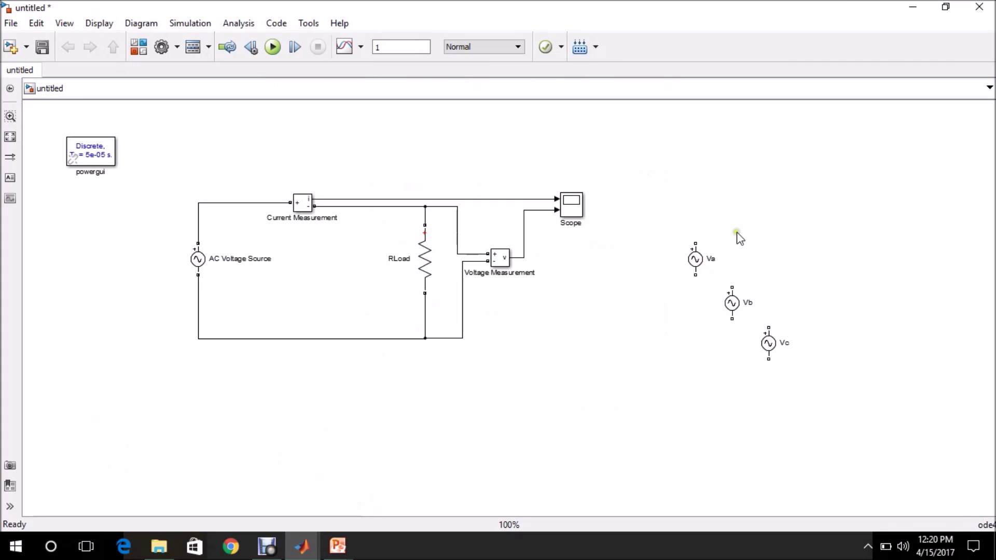
# Step: Rotate source Vb by 180 degrees and place it directly beneath Va so that their negative terminals connect
pyautogui.click(736, 305)
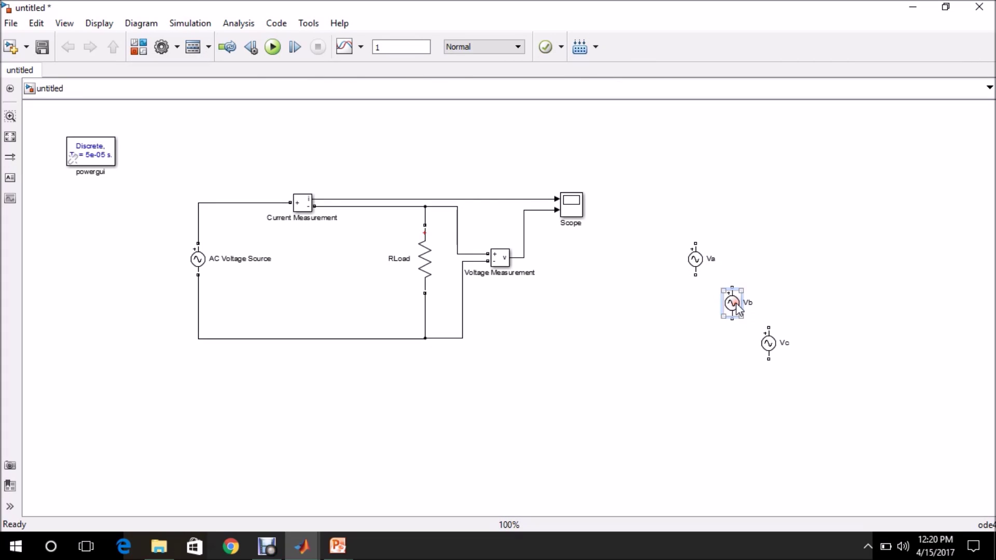
pyautogui.hotkey('ctrl', 'r')
pyautogui.hotkey('ctrl', 'r')
pyautogui.moveTo(734, 306); pyautogui.dragTo(696, 275)
# Step: Place Vc beside the Va–Vb line, rotate it 90 degrees clockwise, and wire its negative terminal to that line
pyautogui.click(781, 343)
pyautogui.moveTo(774, 344); pyautogui.dragTo(737, 297)
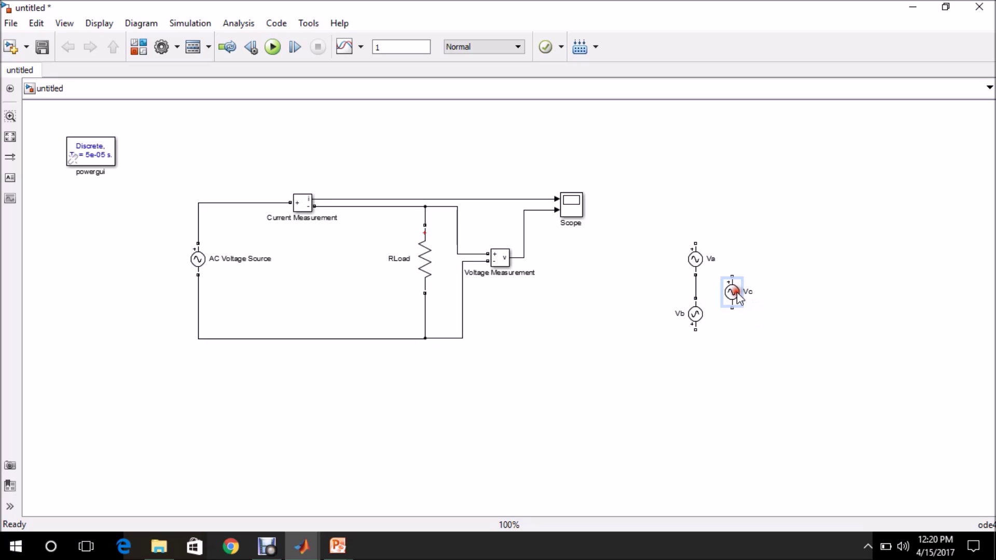
pyautogui.hotkey('ctrl', 'r')
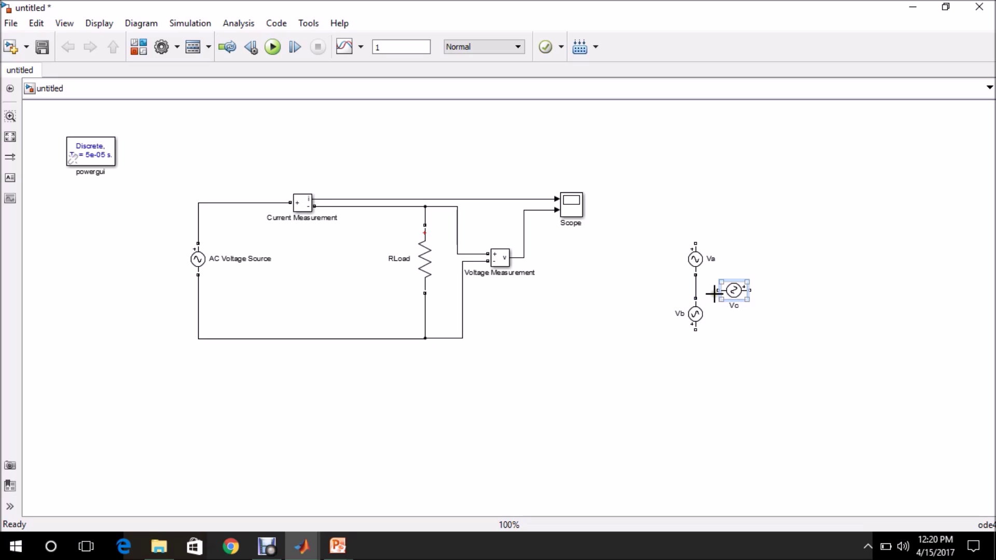
pyautogui.moveTo(714, 290); pyautogui.dragTo(696, 291)
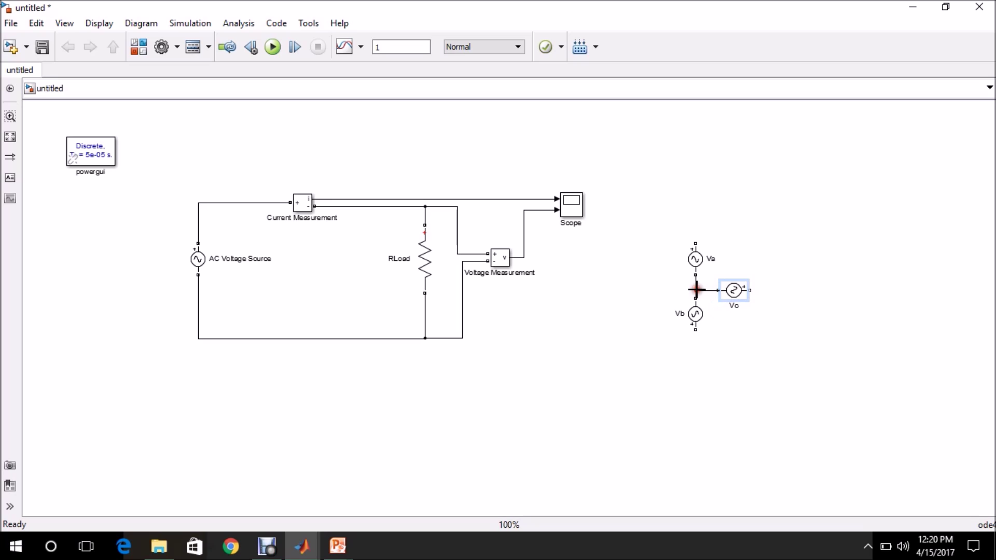
# Step: Move Vb slightly downward to widen its spacing from the common junction with Va and Vc
pyautogui.click(700, 324)
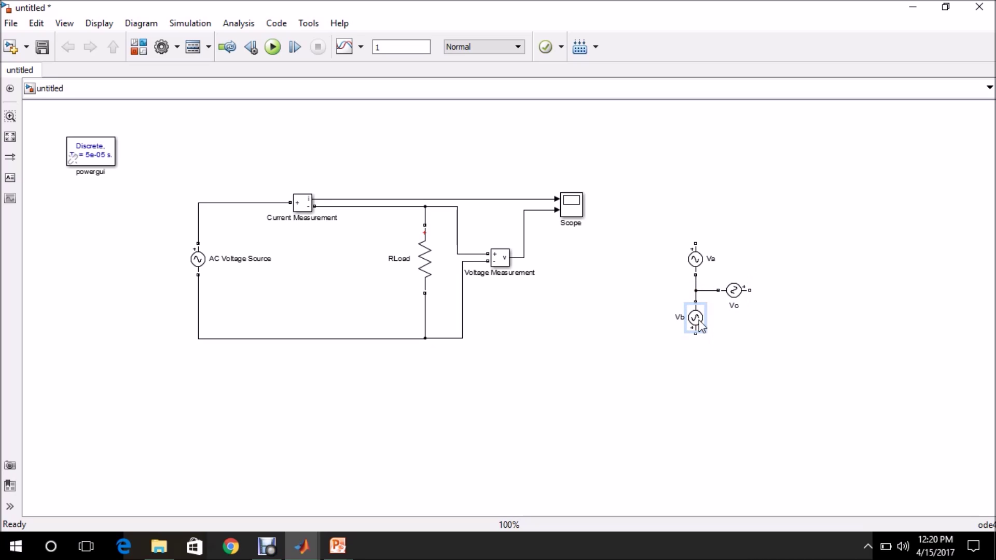
pyautogui.moveTo(699, 319); pyautogui.dragTo(699, 327)
pyautogui.click(752, 337)
# Step: Review and accept Va's source parameters, and set Vc's phase to 240 degrees
pyautogui.doubleClick(695, 259)
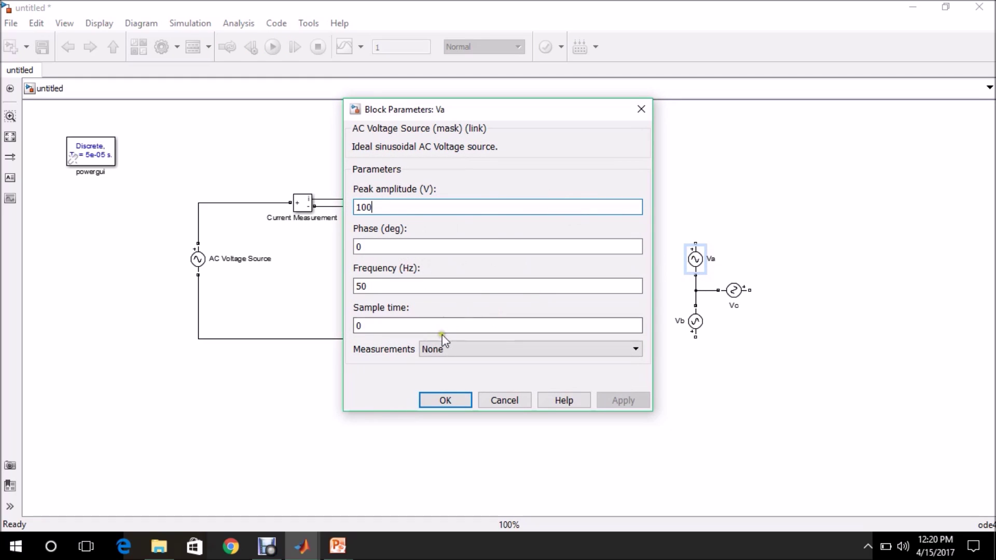
pyautogui.click(445, 401)
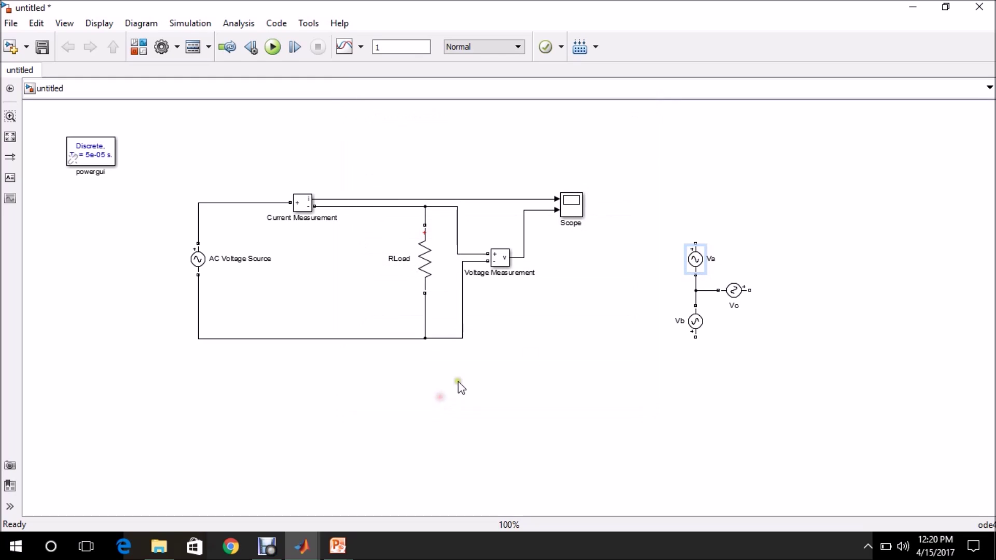
pyautogui.doubleClick(734, 291)
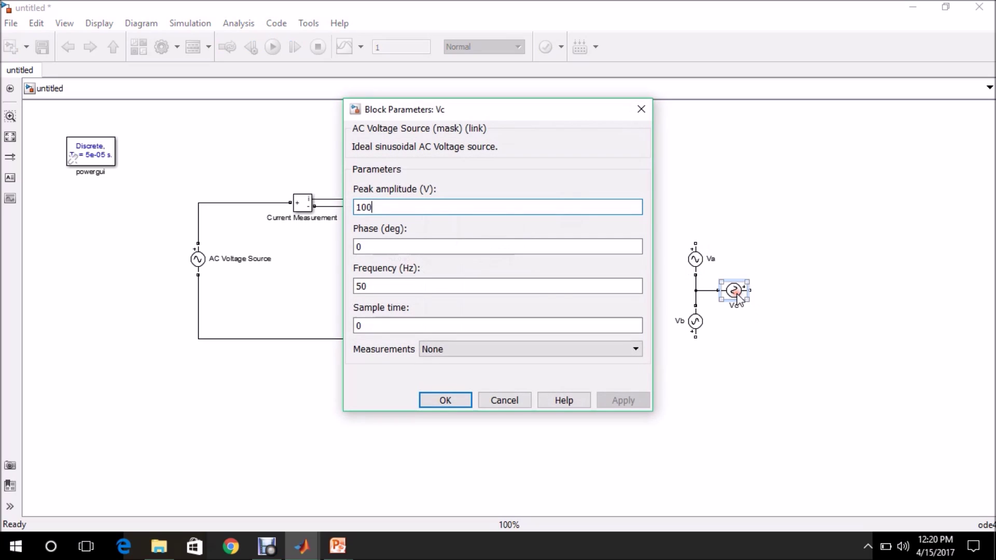
pyautogui.doubleClick(388, 245)
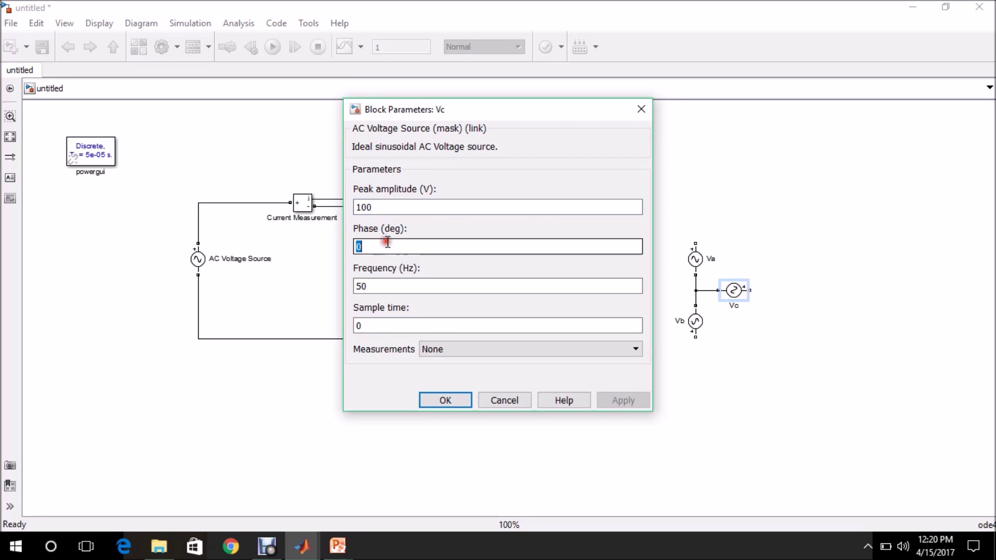
pyautogui.write('24')
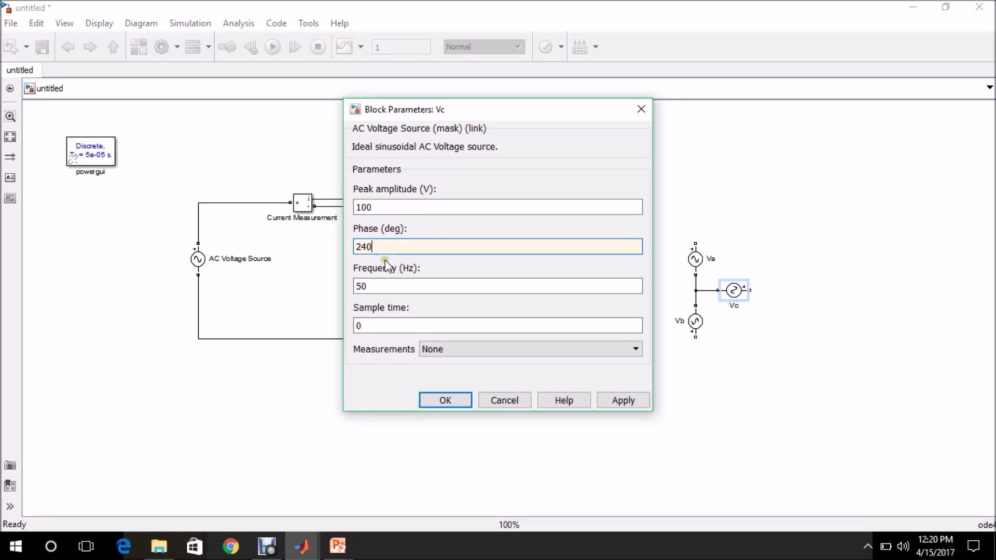
pyautogui.click(445, 400)
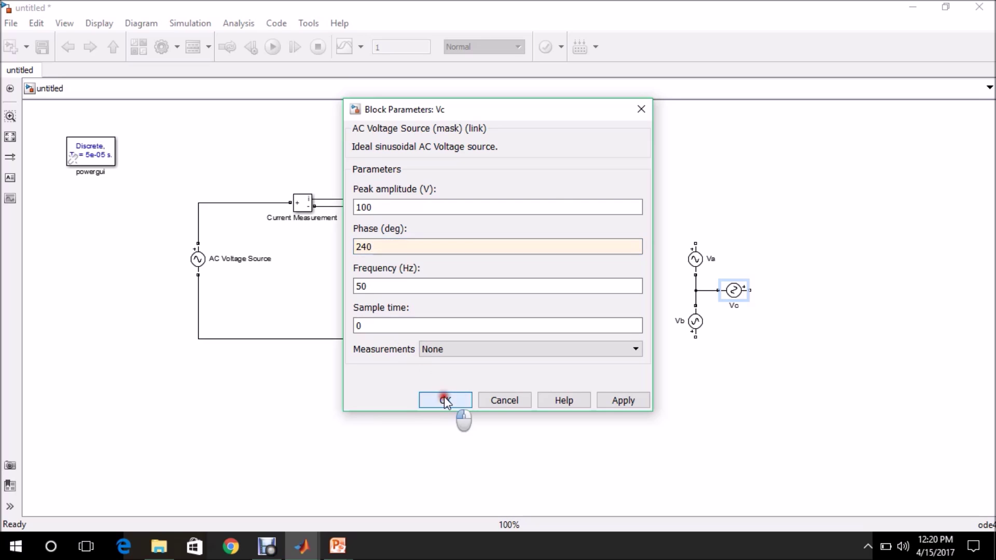
# Step: Set the phase of source Vb to 120 degrees
pyautogui.click(694, 322)
pyautogui.doubleClick(695, 323)
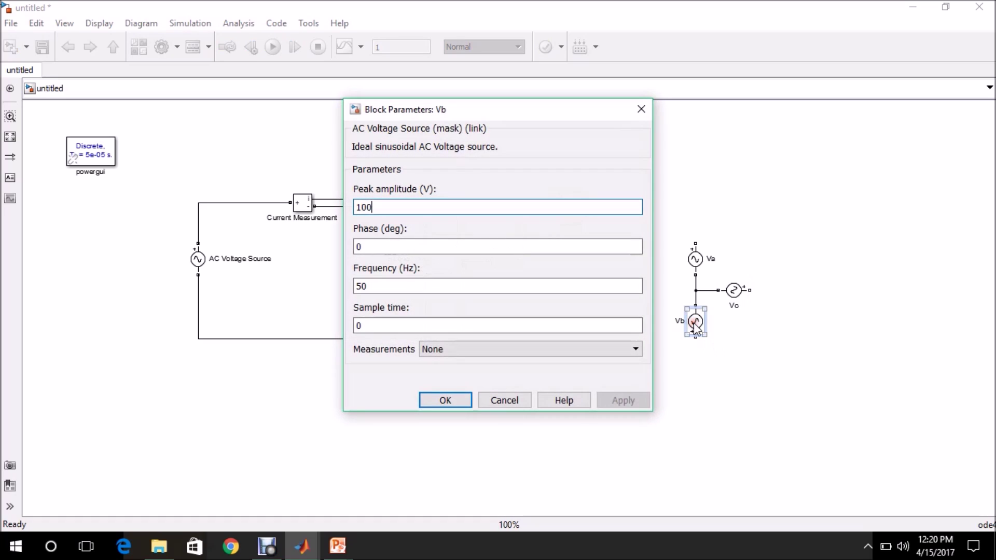
pyautogui.doubleClick(394, 248)
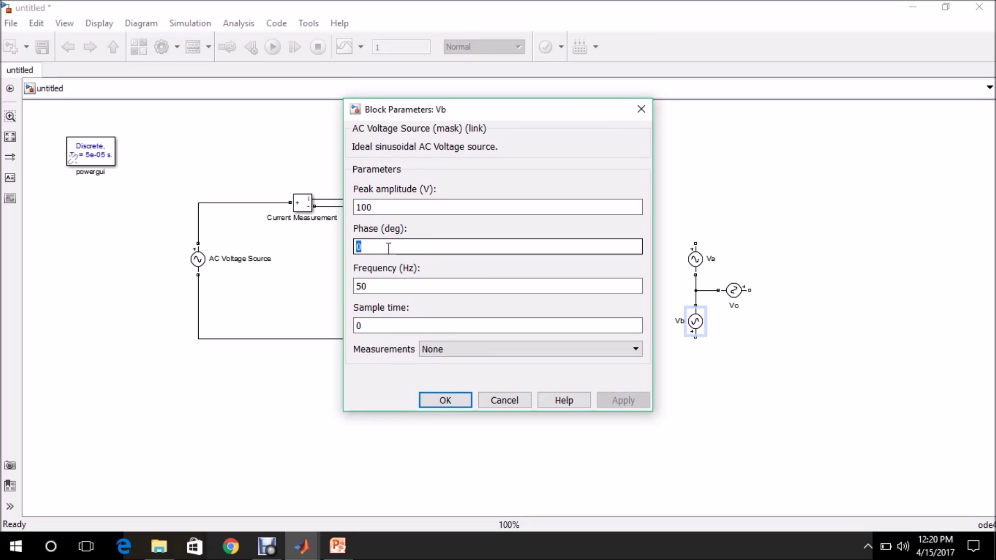
pyautogui.write('12')
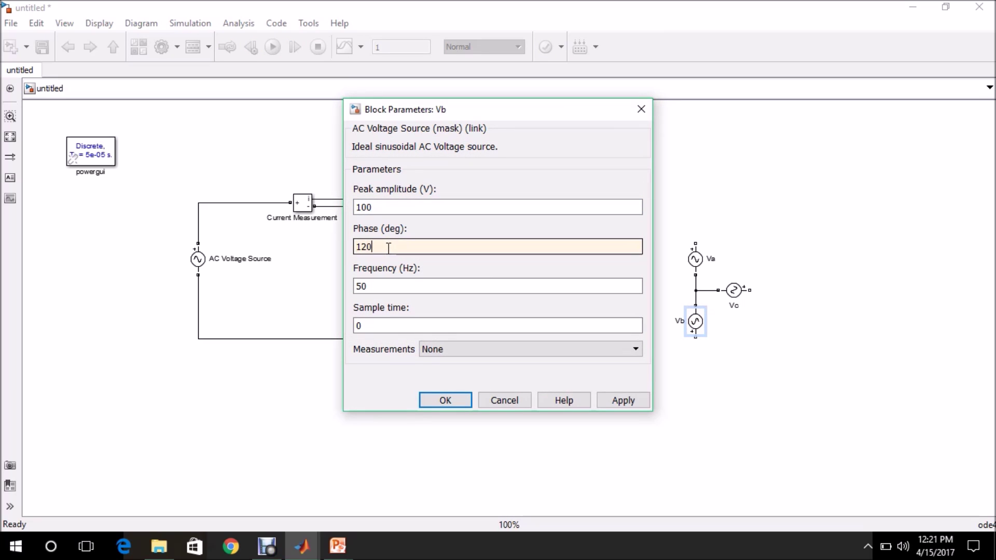
pyautogui.click(441, 403)
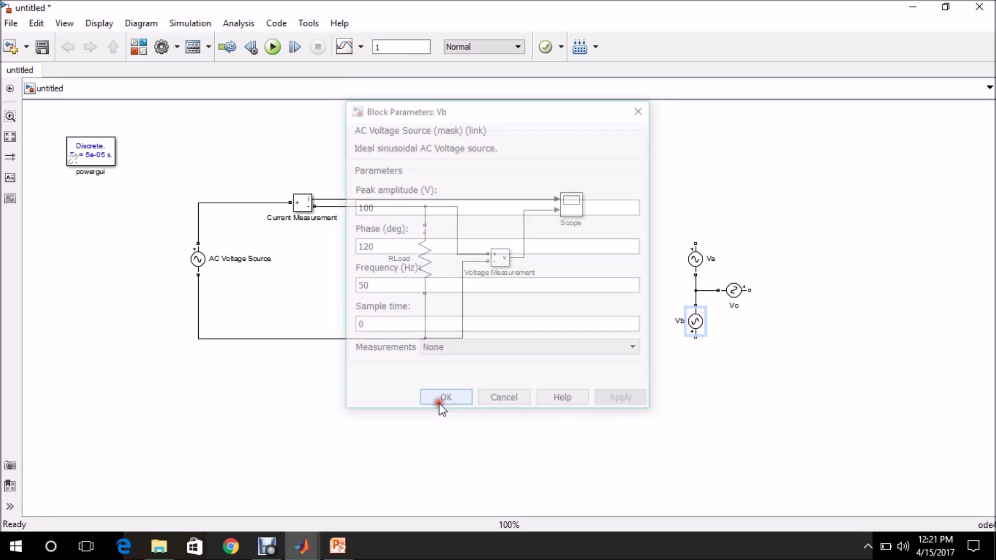
pyautogui.click(714, 408)
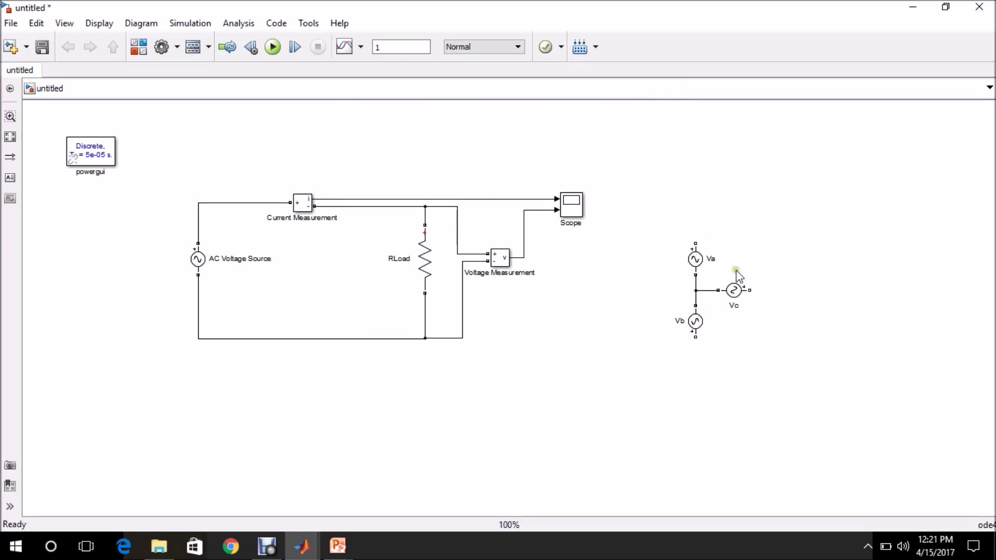
# Step: Copy RLoad to the area beyond the three sources, rename the copy R1, and duplicate it beneath as R2
pyautogui.click(429, 270)
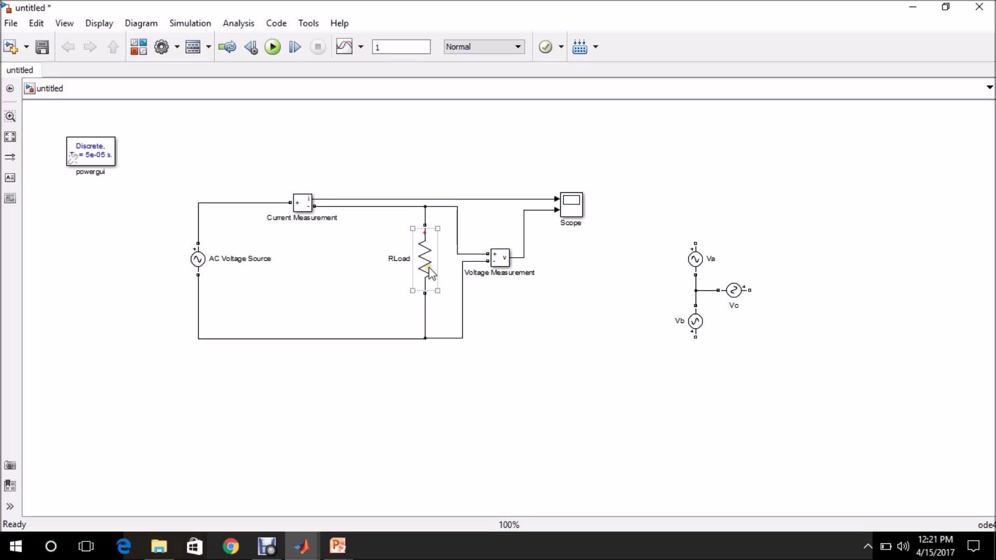
pyautogui.moveTo(429, 270); pyautogui.dragTo(913, 223)
pyautogui.click(895, 204)
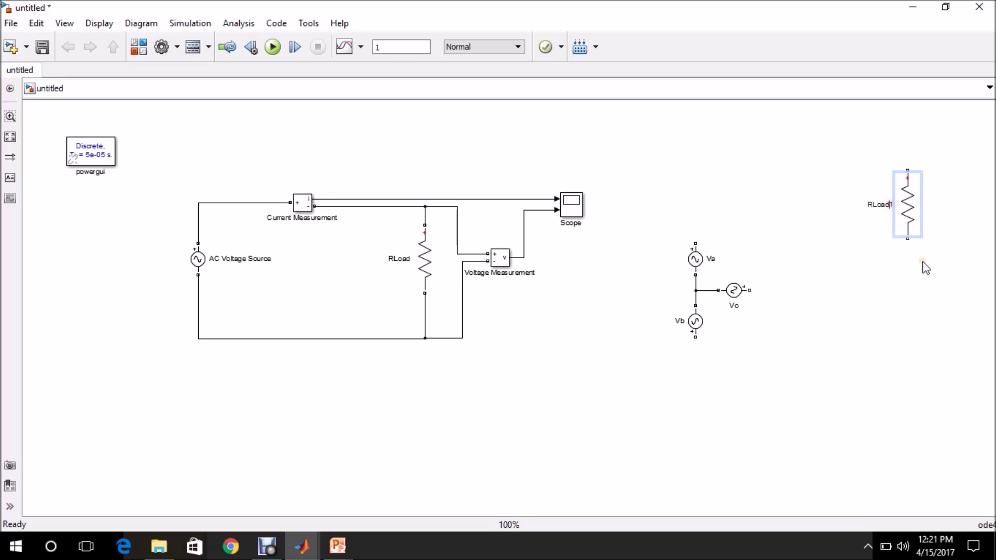
pyautogui.click(911, 213)
pyautogui.moveTo(914, 207); pyautogui.dragTo(920, 335)
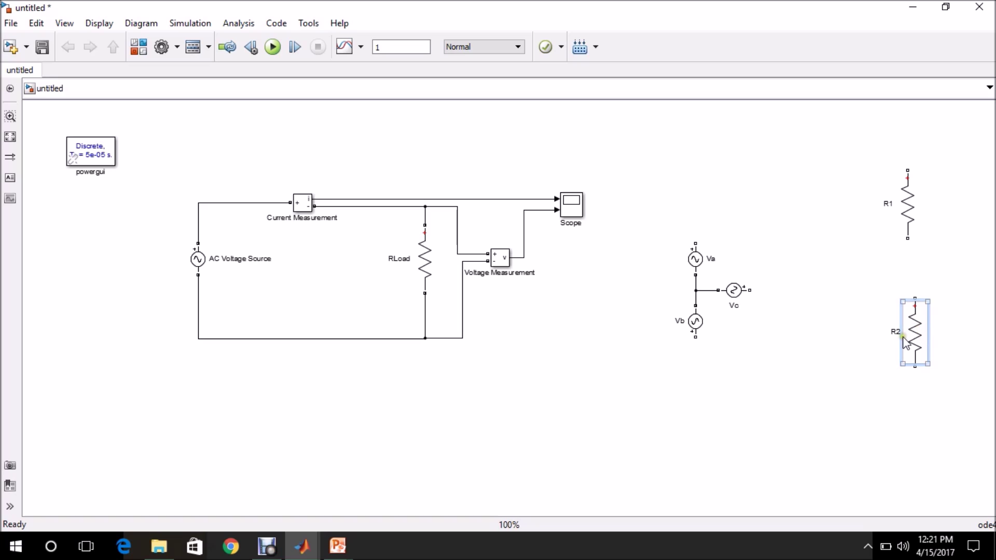
# Step: Duplicate R2 as a third resistor R3 beside it, rotate it 90 degrees, and align it horizontally with Vc
pyautogui.moveTo(906, 342); pyautogui.dragTo(853, 301)
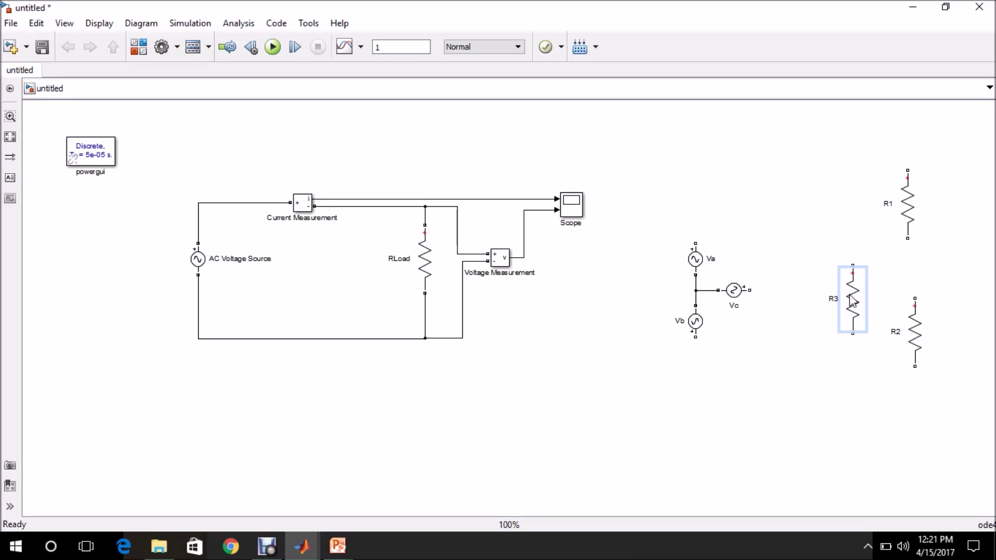
pyautogui.hotkey('ctrl', 'r')
pyautogui.moveTo(852, 301); pyautogui.dragTo(853, 294)
pyautogui.click(805, 291)
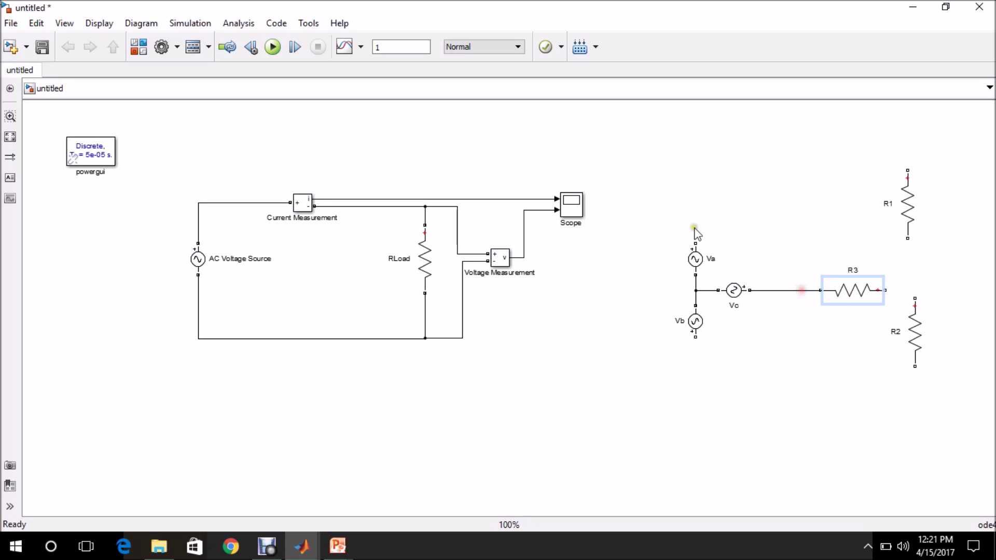
pyautogui.moveTo(696, 242)
pyautogui.mouseDown()
pyautogui.moveTo(724, 189)
pyautogui.moveTo(874, 153)
pyautogui.moveTo(903, 157)
pyautogui.moveTo(834, 164)
pyautogui.mouseUp()
pyautogui.click(793, 165)
pyautogui.press('Delete')
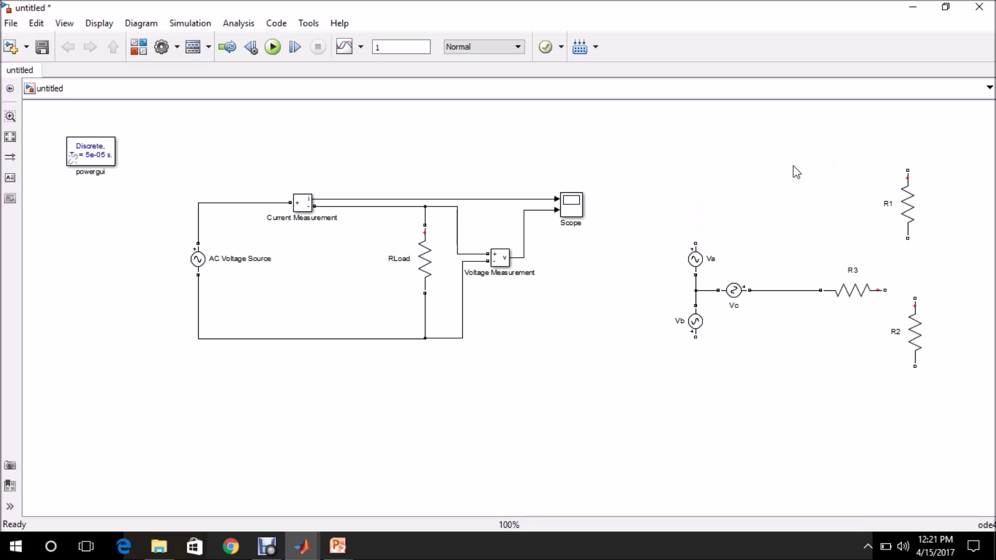
pyautogui.click(776, 291)
pyautogui.press('Delete')
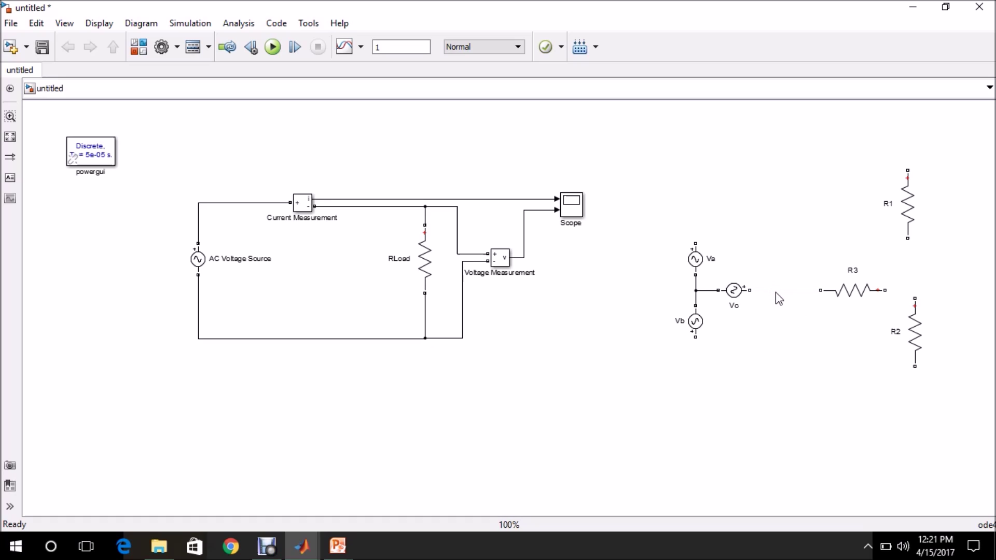
# Step: Align R1 directly above R2, wire them together, and connect R3 to the line between them to form a star load
pyautogui.moveTo(908, 224); pyautogui.dragTo(913, 221)
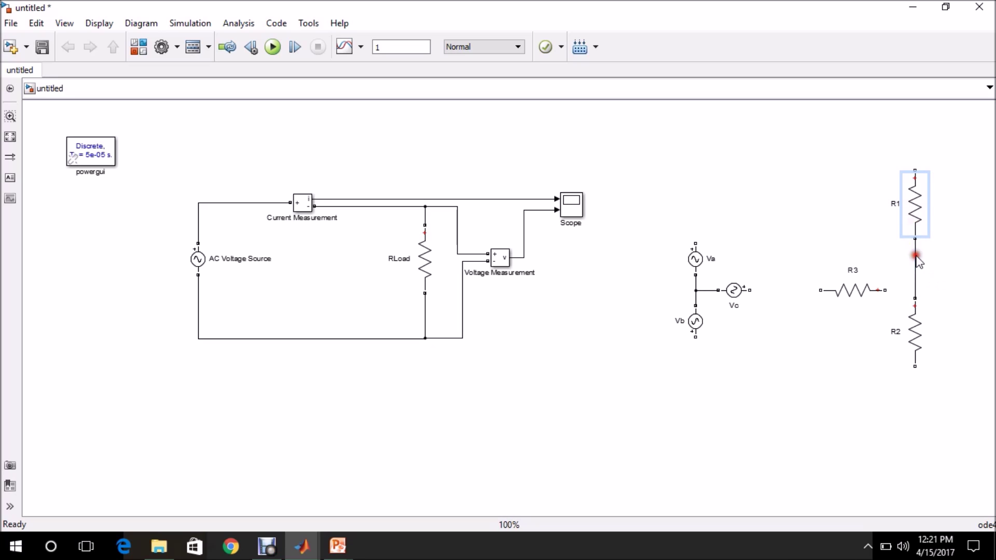
pyautogui.moveTo(854, 291); pyautogui.dragTo(911, 269)
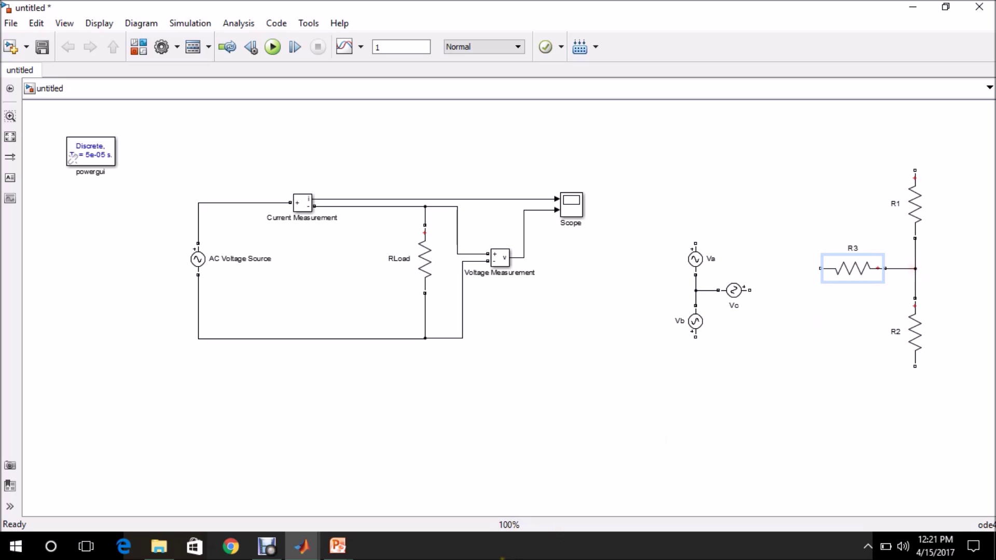
pyautogui.moveTo(337, 545)
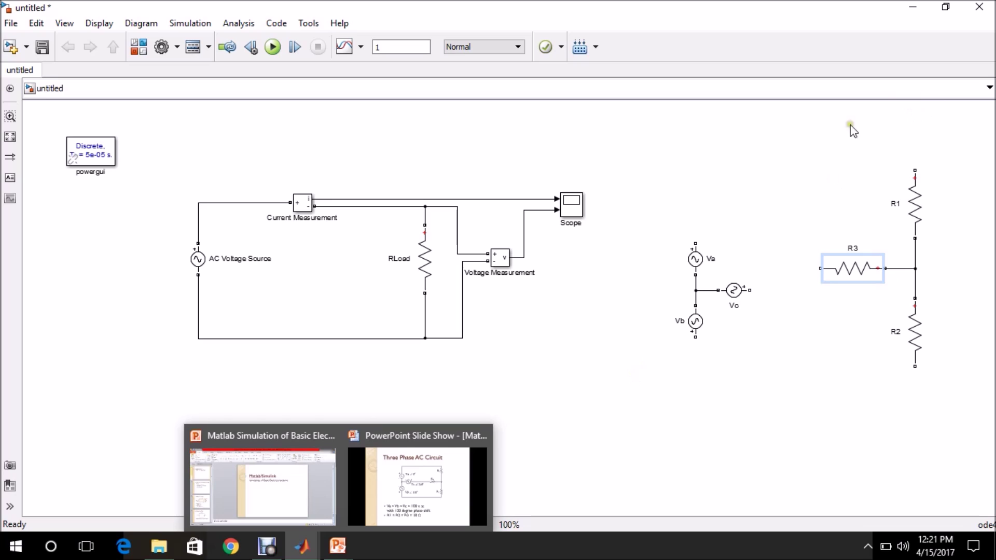
# Step: Nudge the whole R1, R2 and R3 load group downward to bring R3 roughly level with source Vc
pyautogui.moveTo(826, 144); pyautogui.dragTo(963, 369)
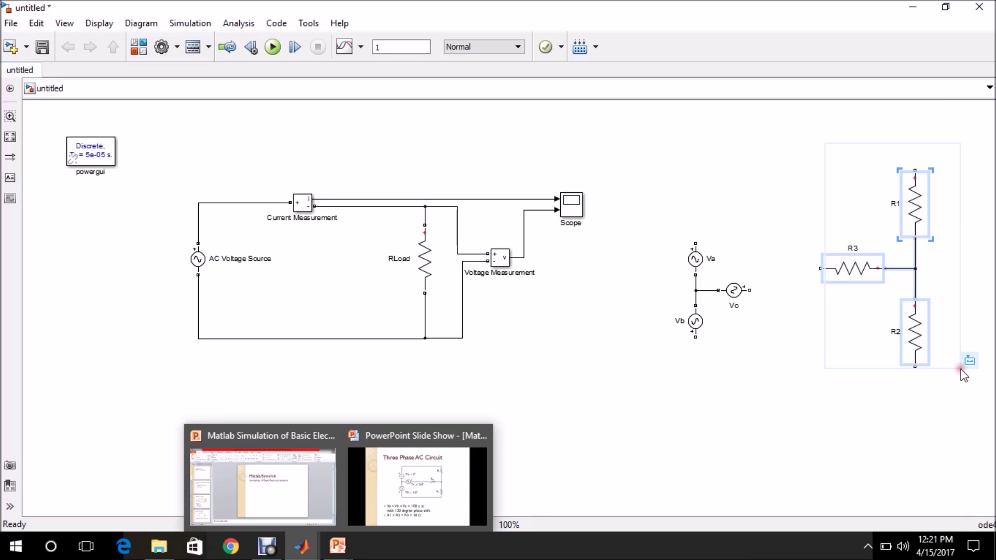
pyautogui.press('Down')
pyautogui.press('Down')
pyautogui.press('Down')
pyautogui.press('Down')
pyautogui.press('Down')
pyautogui.press('Down')
pyautogui.press('Down')
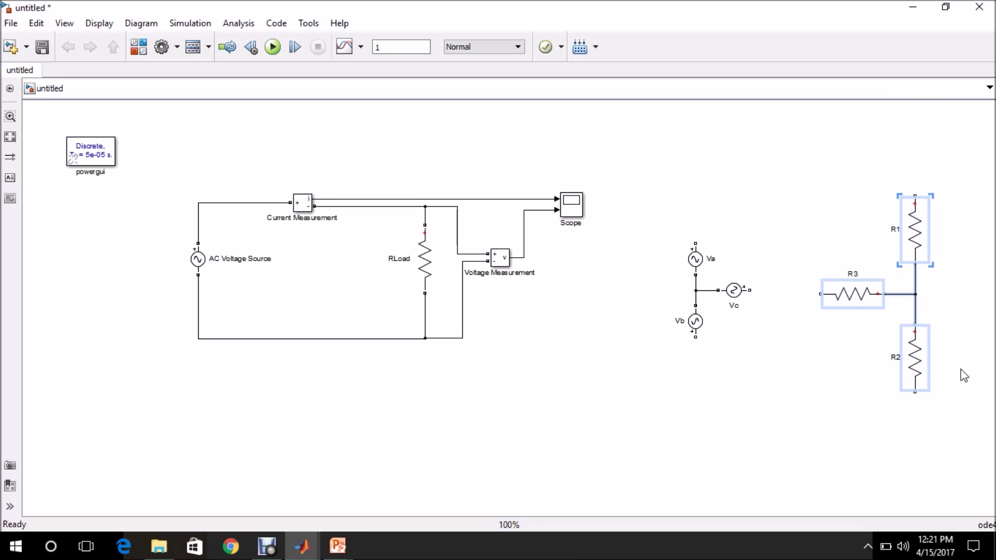
pyautogui.click(801, 400)
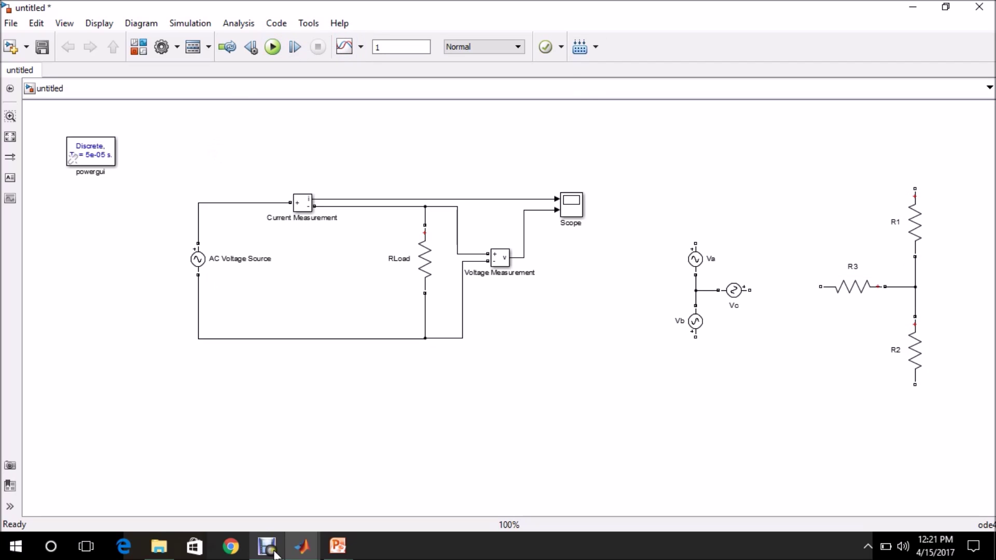
# Step: Add a Three-Phase V-I Measurement block from the Specialized Technology Measurements library between the sources and the resistor load
pyautogui.click(307, 546)
pyautogui.click(287, 490)
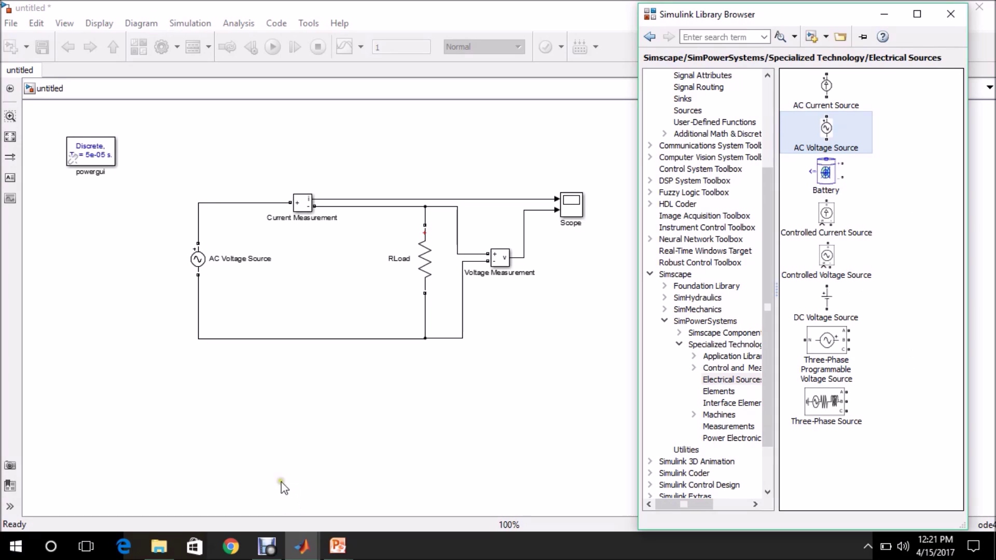
pyautogui.moveTo(764, 338); pyautogui.dragTo(764, 347)
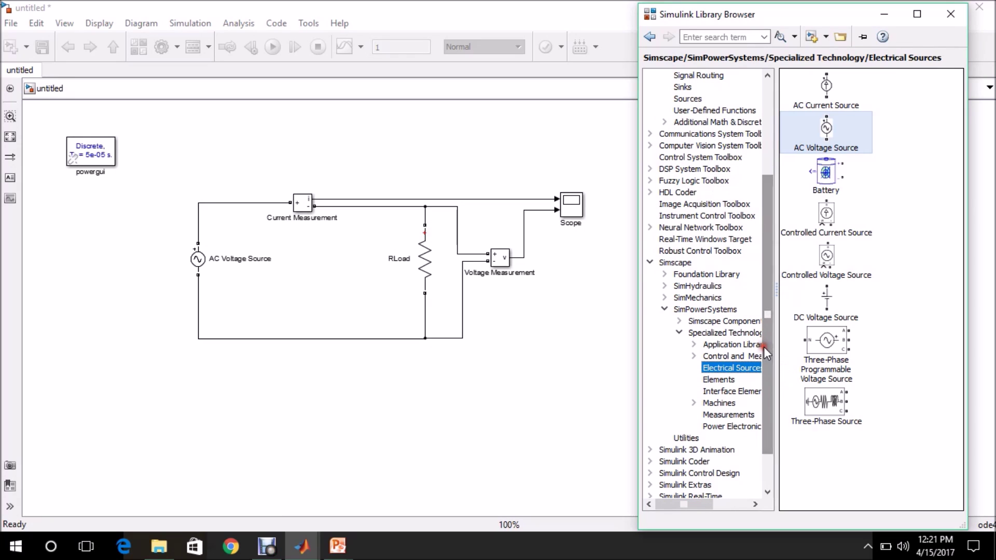
pyautogui.click(720, 344)
pyautogui.click(718, 334)
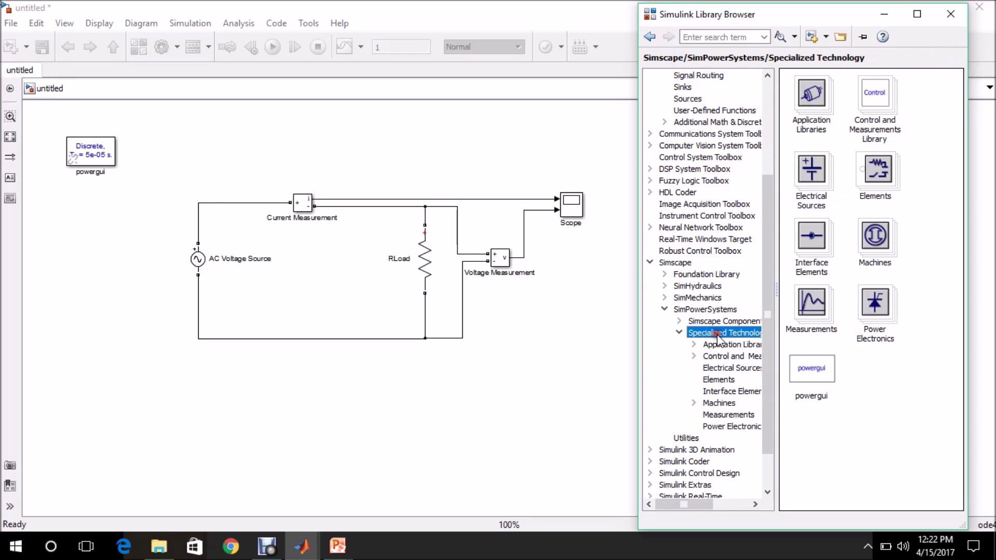
pyautogui.click(719, 416)
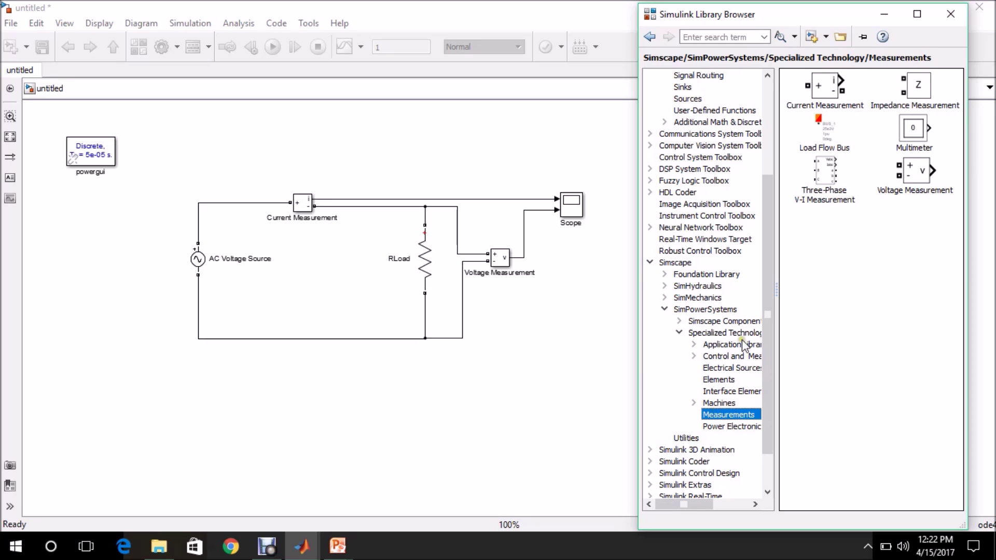
pyautogui.click(825, 181)
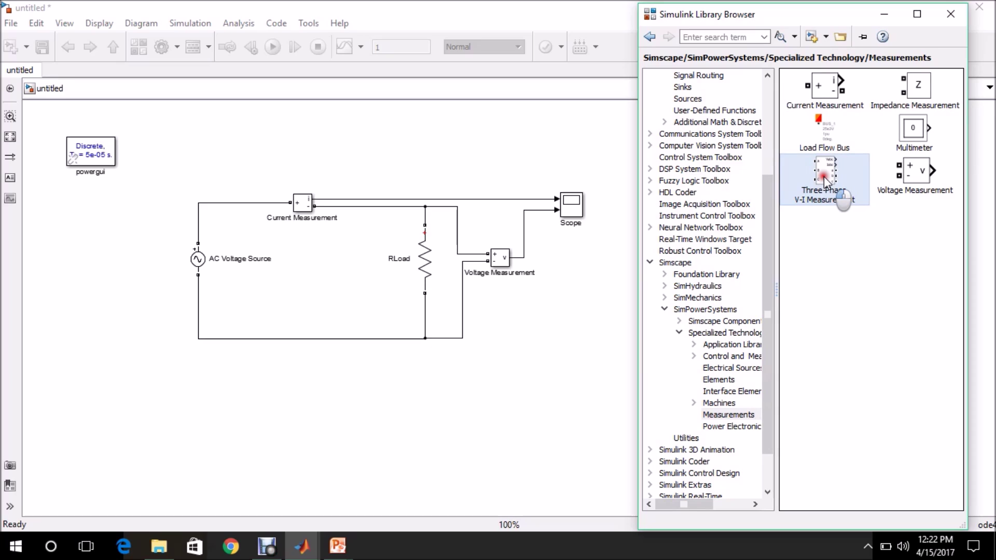
pyautogui.moveTo(825, 181); pyautogui.dragTo(786, 223)
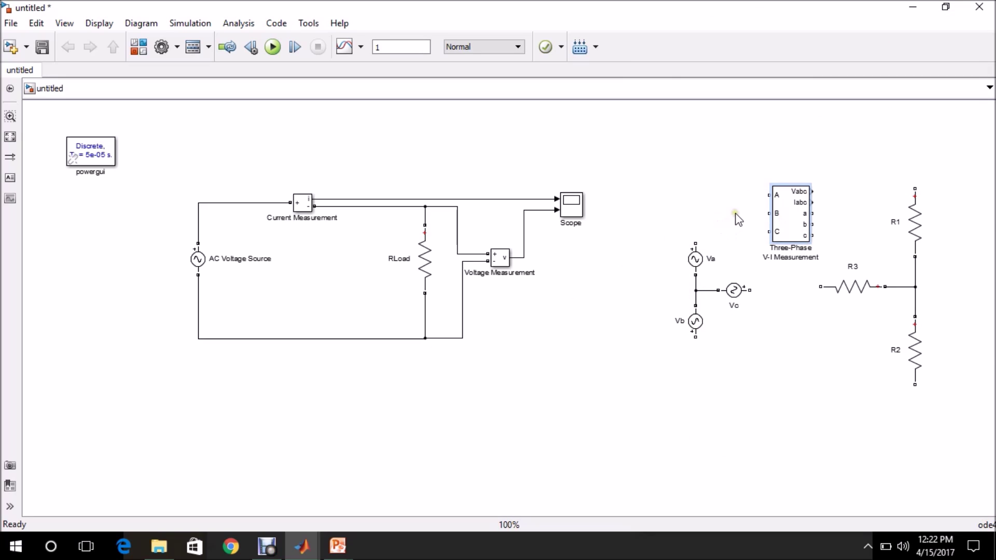
# Step: Move the Va, Vb and Vc source group up and away from the Three-Phase V-I Measurement block
pyautogui.click(580, 194)
pyautogui.moveTo(750, 222); pyautogui.dragTo(663, 256)
pyautogui.click(763, 322)
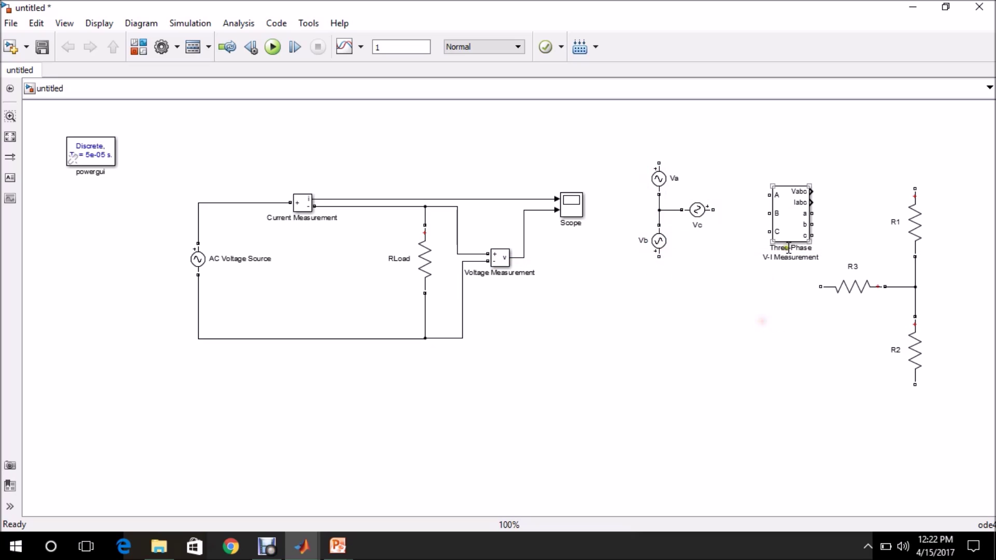
# Step: Align the Three-Phase V-I Measurement block with Vc, then wire Vc to input B, Va to A, and Vb to C
pyautogui.moveTo(787, 224); pyautogui.dragTo(787, 220)
pyautogui.click(756, 210)
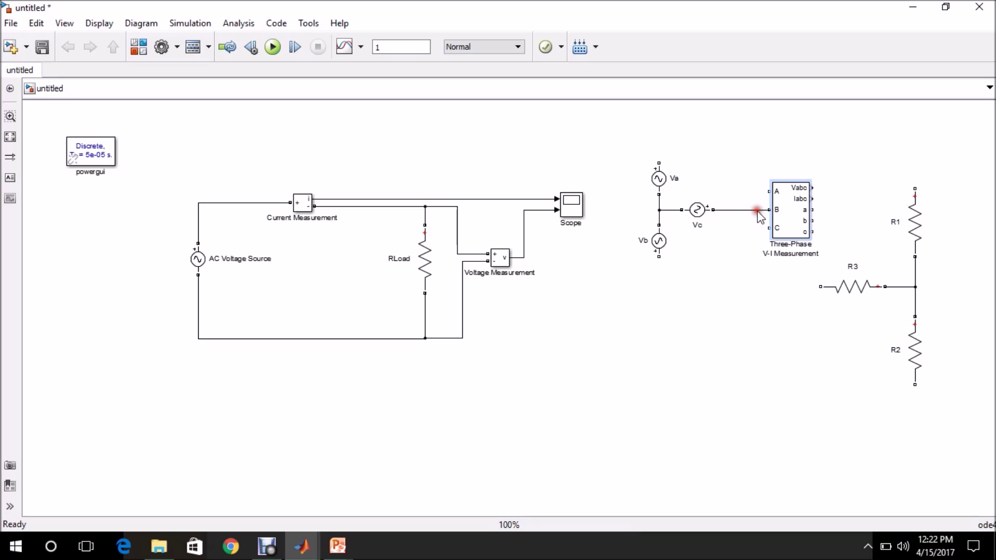
pyautogui.click(659, 165)
pyautogui.moveTo(659, 163); pyautogui.dragTo(768, 191)
pyautogui.click(652, 255)
pyautogui.moveTo(655, 261); pyautogui.dragTo(727, 243)
# Step: Move the R1, R2 and R3 load group upward and farther from the measurement block, keeping R3 near its outputs' level
pyautogui.click(787, 338)
pyautogui.moveTo(853, 171); pyautogui.dragTo(993, 363)
pyautogui.moveTo(861, 345); pyautogui.dragTo(918, 280)
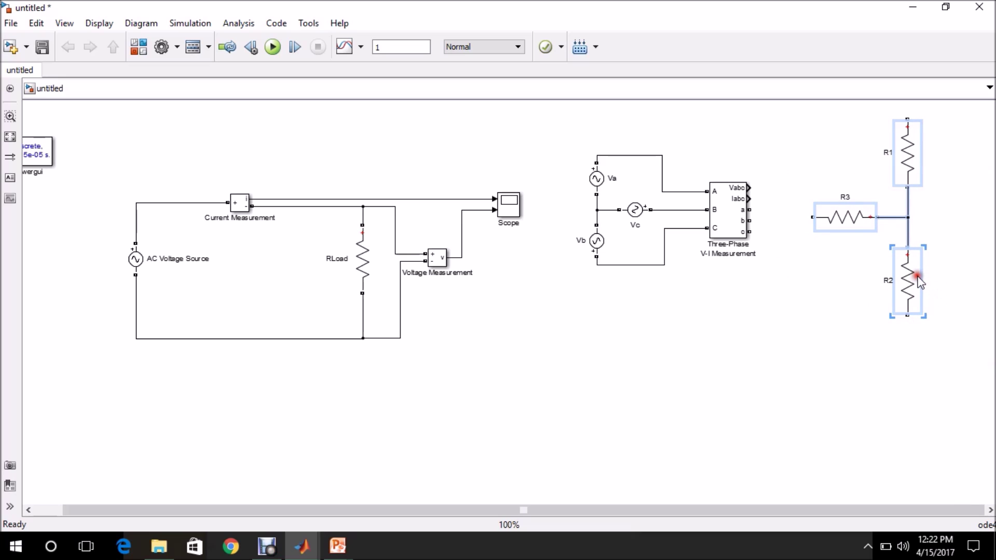
# Step: Wire the measurement block's output b to R3, output c to the lower end of R2, and output a to the upper end of R1
pyautogui.click(806, 217)
pyautogui.moveTo(806, 217); pyautogui.dragTo(908, 316)
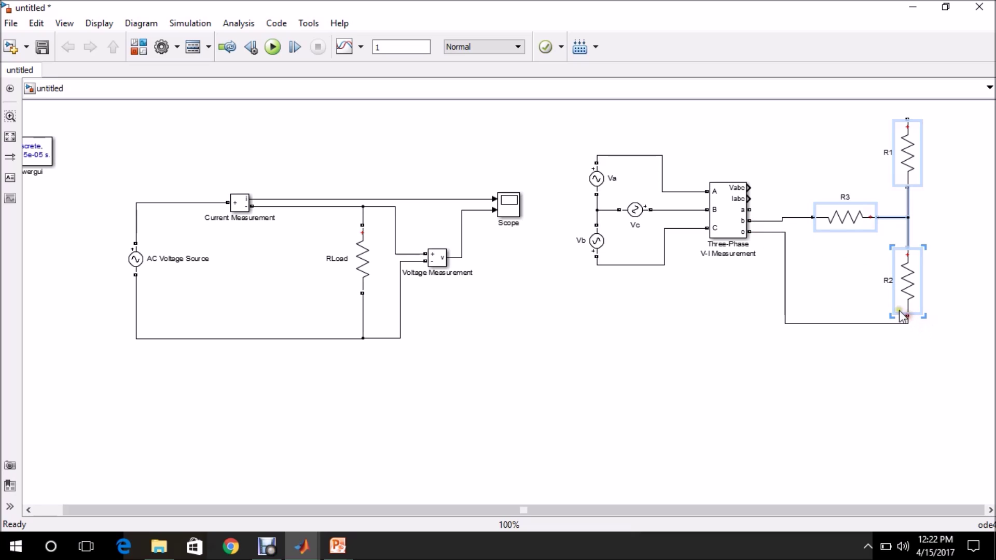
pyautogui.moveTo(749, 208); pyautogui.dragTo(896, 202)
pyautogui.click(856, 182)
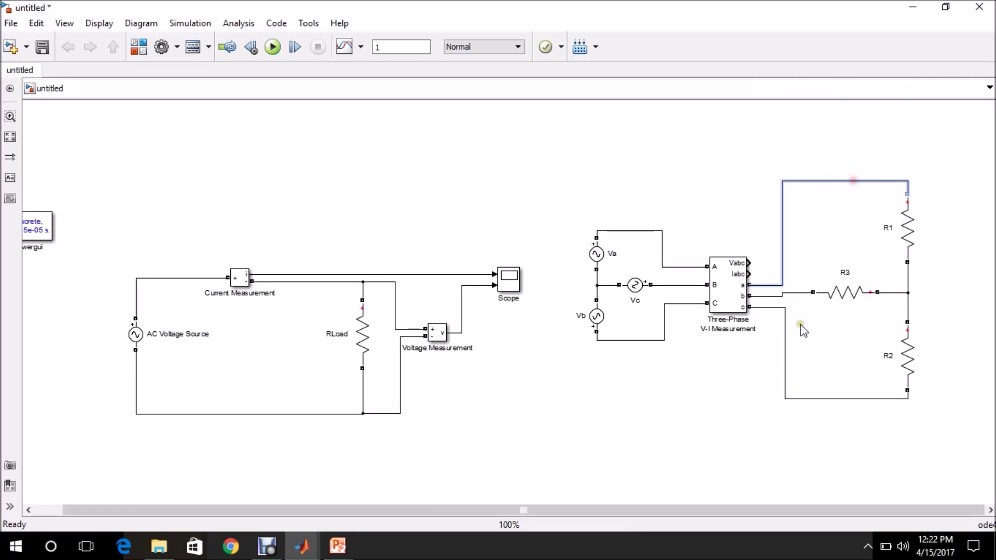
# Step: Nudge the three-resistor load group slightly downward to straighten the wire between output b and R3
pyautogui.moveTo(949, 207); pyautogui.dragTo(853, 385)
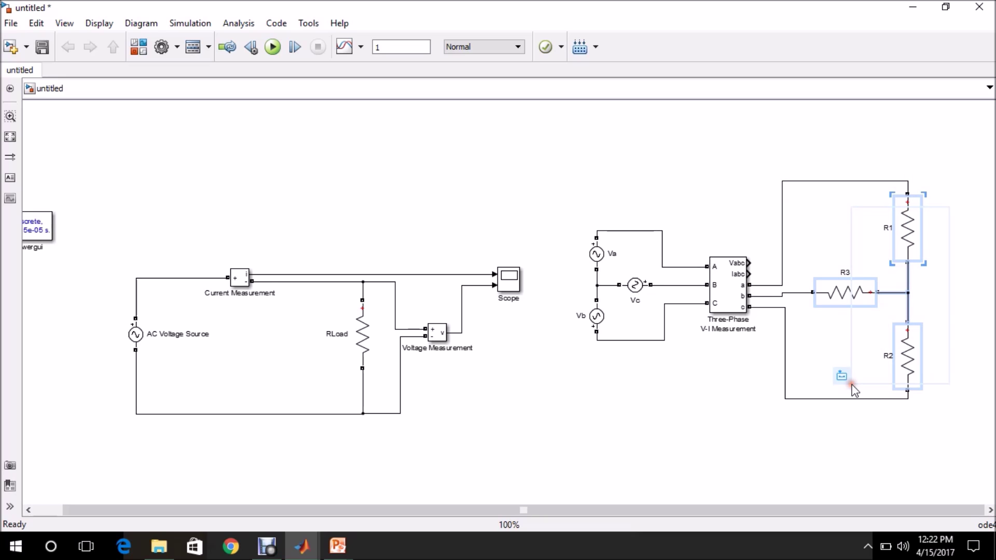
pyautogui.press('Down')
pyautogui.press('Down')
pyautogui.press('Down')
pyautogui.press('Down')
pyautogui.press('Down')
pyautogui.press('Down')
pyautogui.press('Down')
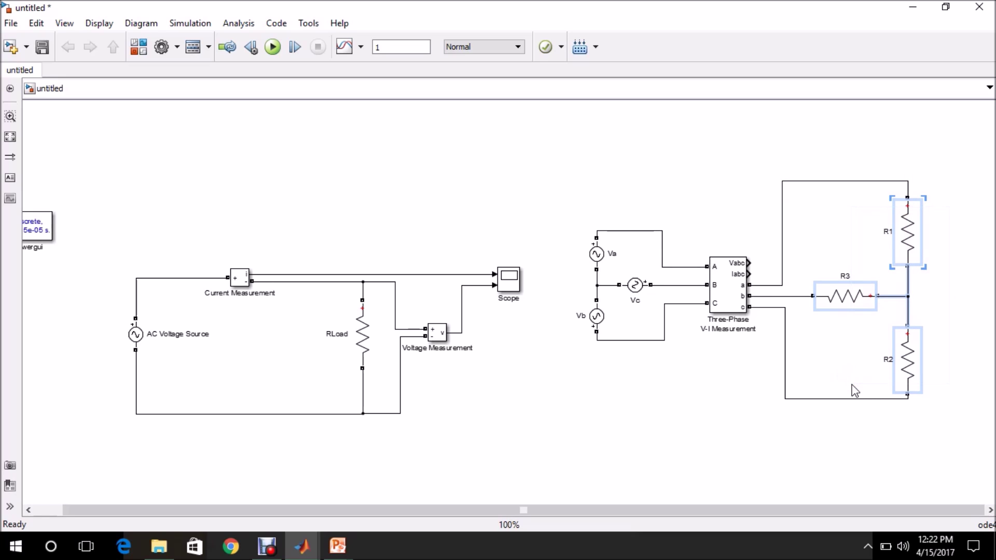
# Step: Shift the Three-Phase V-I Measurement block slightly closer to the sources
pyautogui.click(720, 401)
pyautogui.moveTo(725, 305); pyautogui.dragTo(706, 307)
pyautogui.click(685, 393)
# Step: Copy the Scope block to above the Three-Phase V-I Measurement block, then open the copy and maximize its window
pyautogui.click(512, 294)
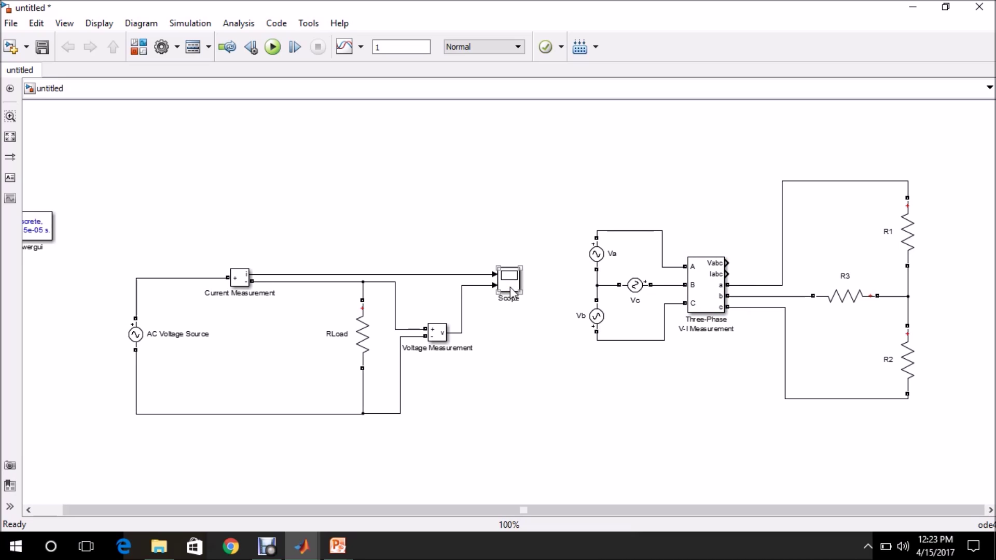
pyautogui.moveTo(513, 290)
pyautogui.mouseDown()
pyautogui.moveTo(549, 260)
pyautogui.moveTo(655, 210)
pyautogui.moveTo(764, 186)
pyautogui.mouseUp()
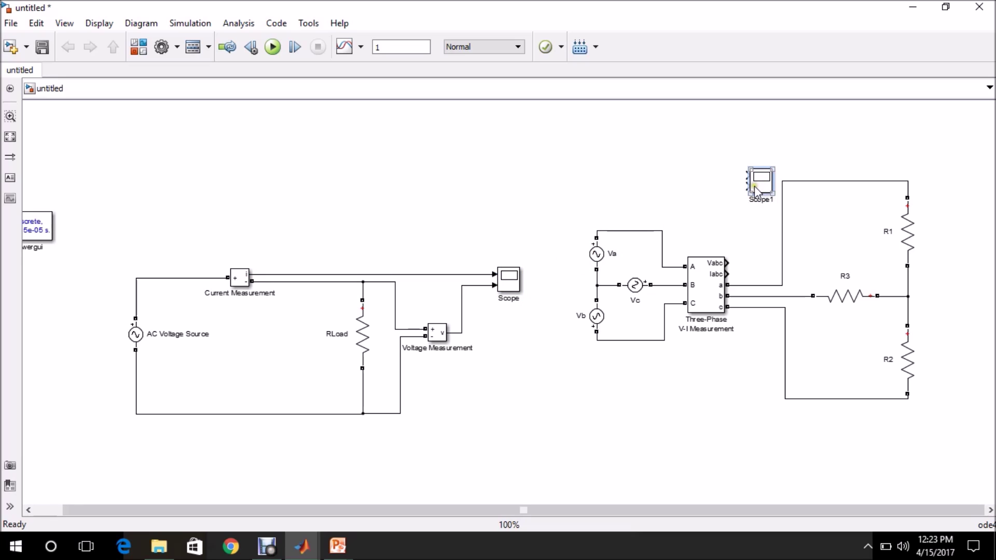
pyautogui.doubleClick(761, 187)
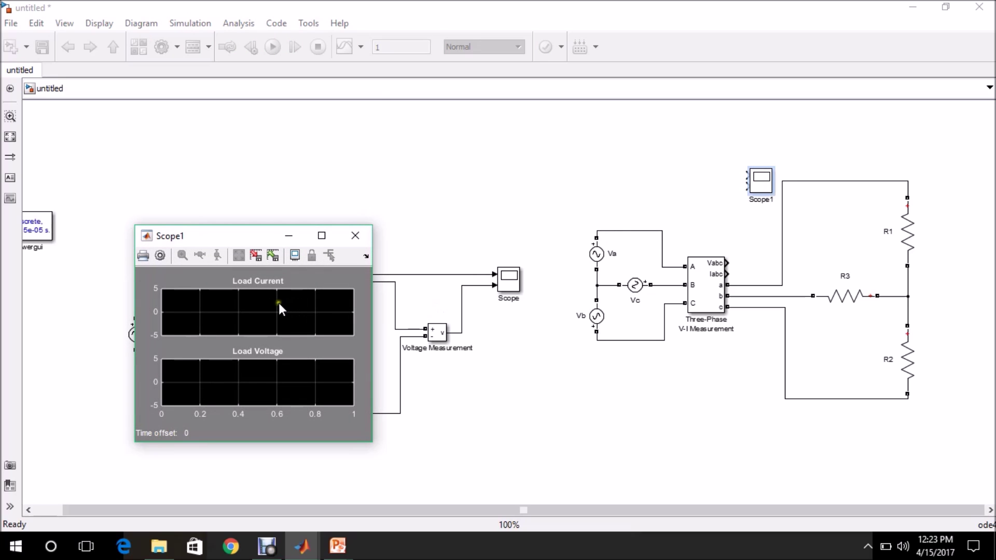
pyautogui.rightClick(268, 300)
pyautogui.click(318, 238)
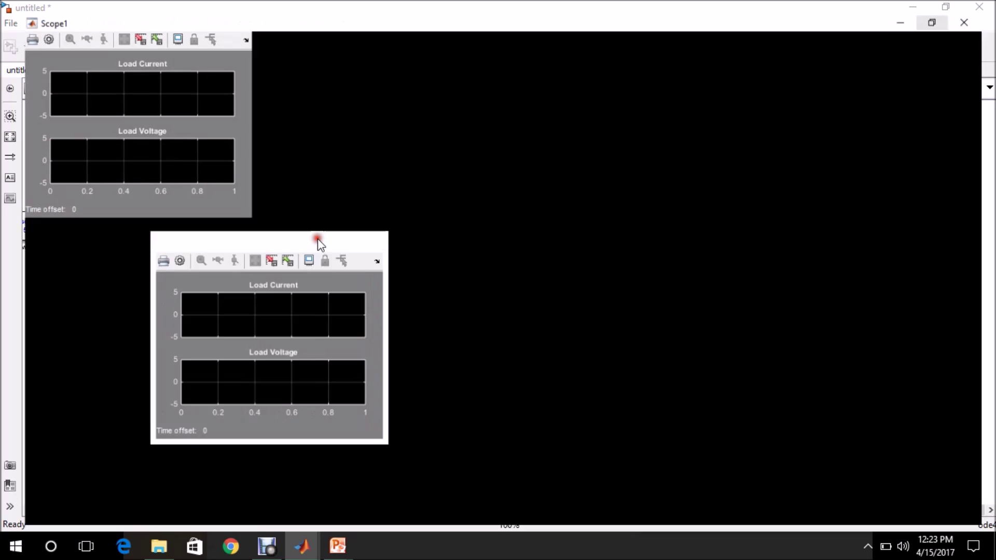
# Step: Set the title of Scope1's upper axes to "Three Phase Voltage"
pyautogui.rightClick(310, 145)
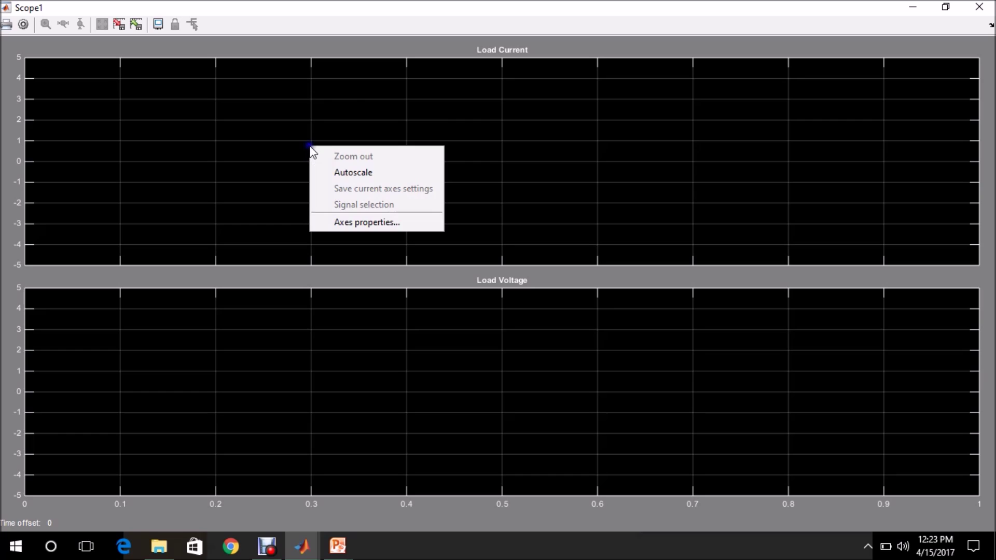
pyautogui.click(346, 224)
pyautogui.click(61, 271)
pyautogui.moveTo(61, 272); pyautogui.dragTo(2, 270)
pyautogui.write('Three Phase')
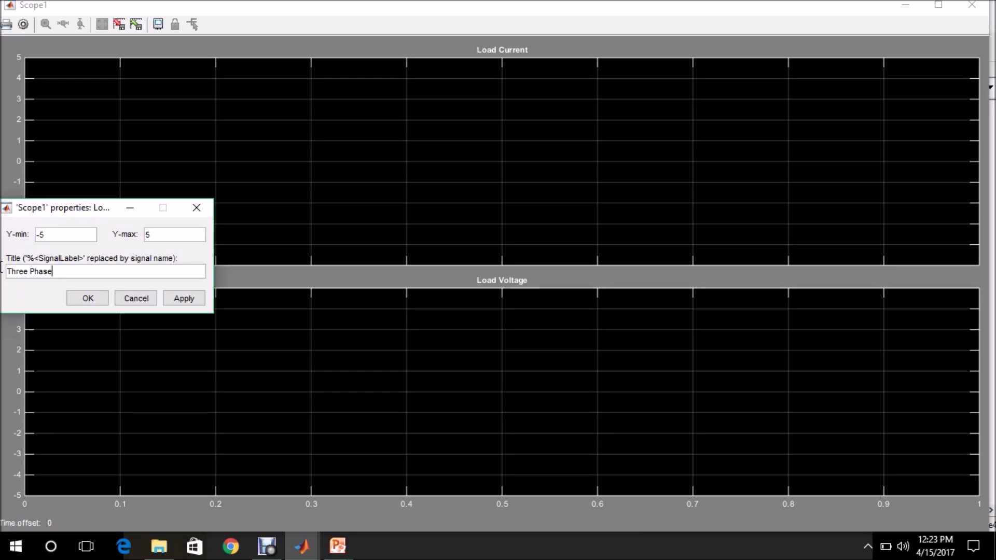
pyautogui.write(' Voltage')
pyautogui.click(89, 300)
# Step: Set the title of Scope1's lower axes to "Three Phase Load Current" and close the scope window
pyautogui.rightClick(380, 401)
pyautogui.click(412, 472)
pyautogui.click(106, 469)
pyautogui.moveTo(107, 469); pyautogui.dragTo(4, 471)
pyautogui.write('Thre')
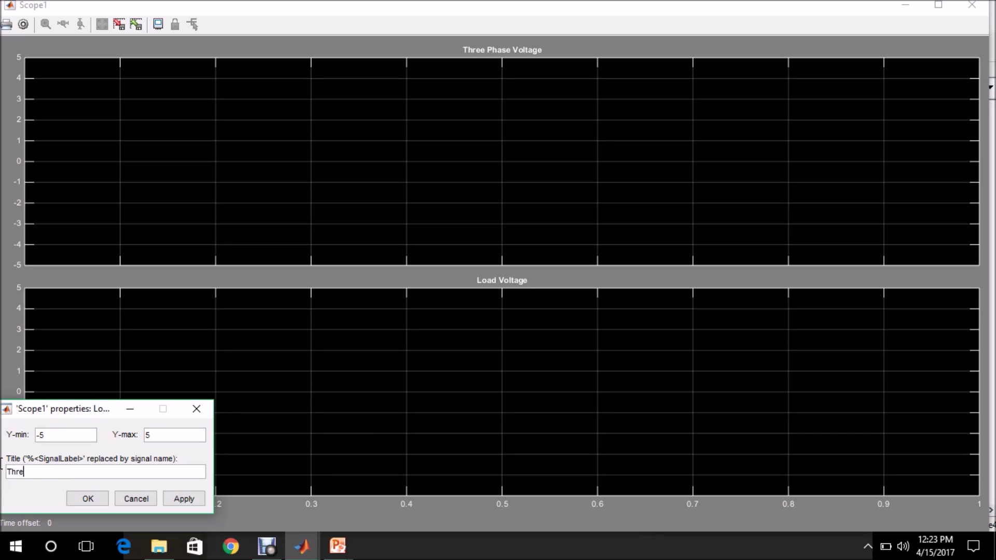
pyautogui.write('e Phase Load Current')
pyautogui.click(83, 498)
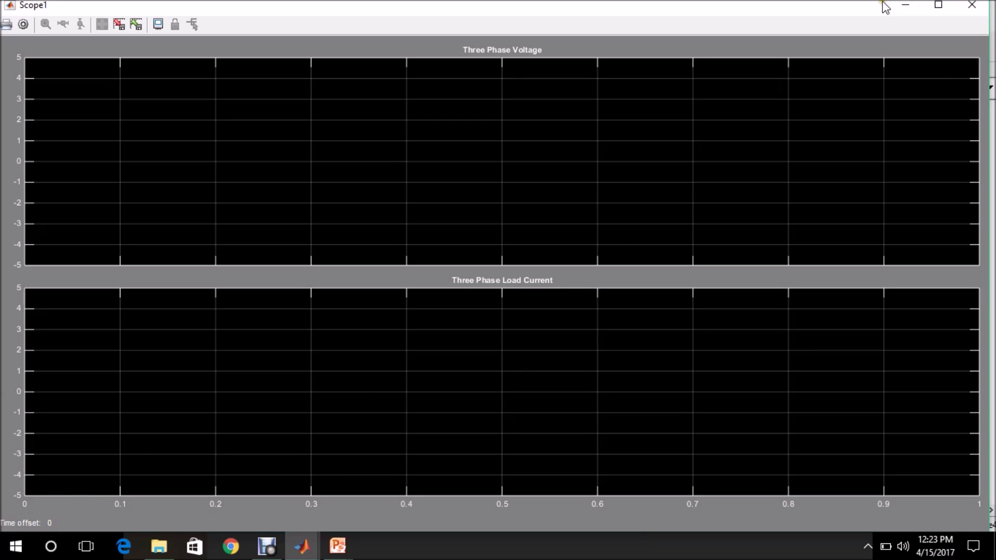
pyautogui.click(971, 6)
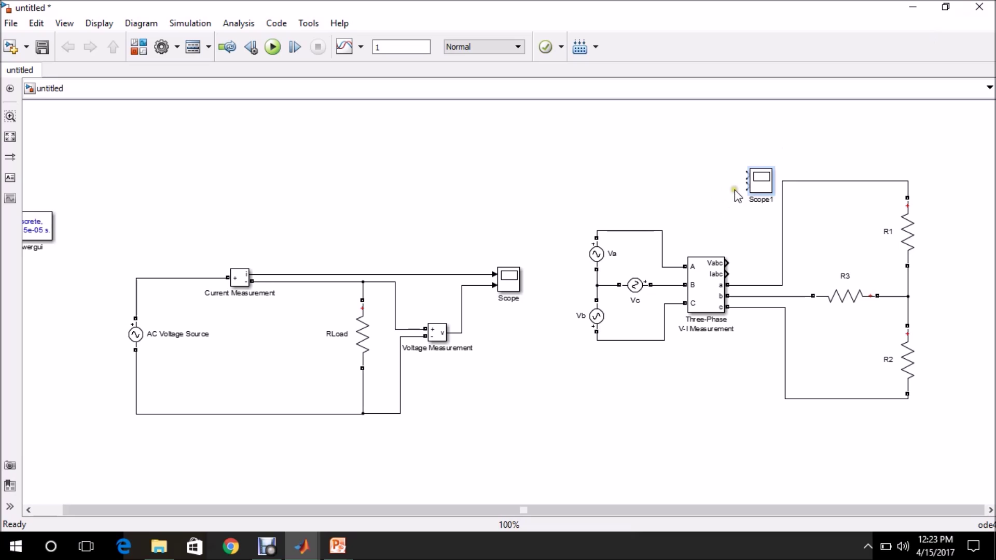
# Step: Wire the measurement block's Vabc output to Scope1's upper input and Iabc to its lower input, shifting the vertical wire segments closer to the measurement block
pyautogui.moveTo(748, 171)
pyautogui.mouseDown()
pyautogui.moveTo(719, 259)
pyautogui.moveTo(729, 271)
pyautogui.moveTo(746, 187)
pyautogui.mouseUp()
pyautogui.click(740, 214)
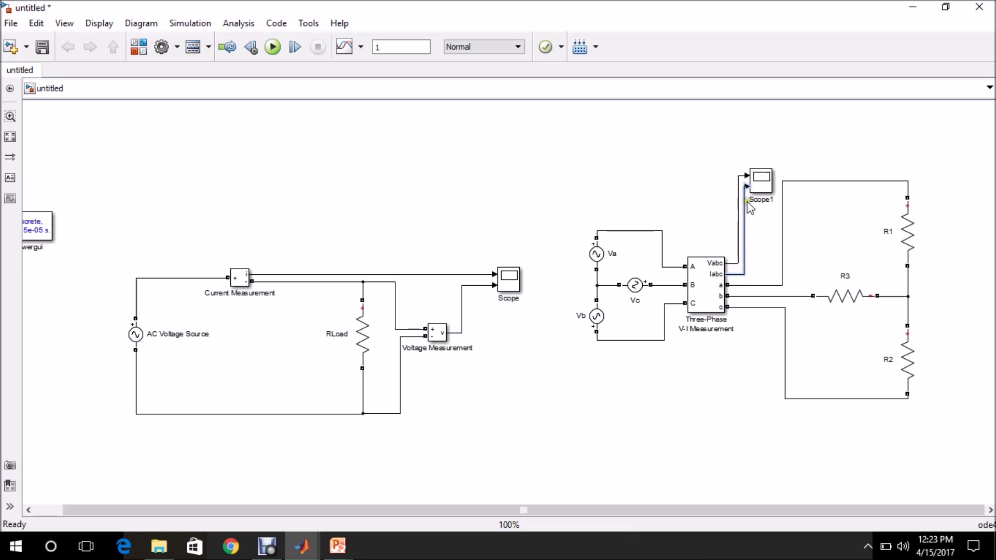
pyautogui.moveTo(739, 211); pyautogui.dragTo(740, 219)
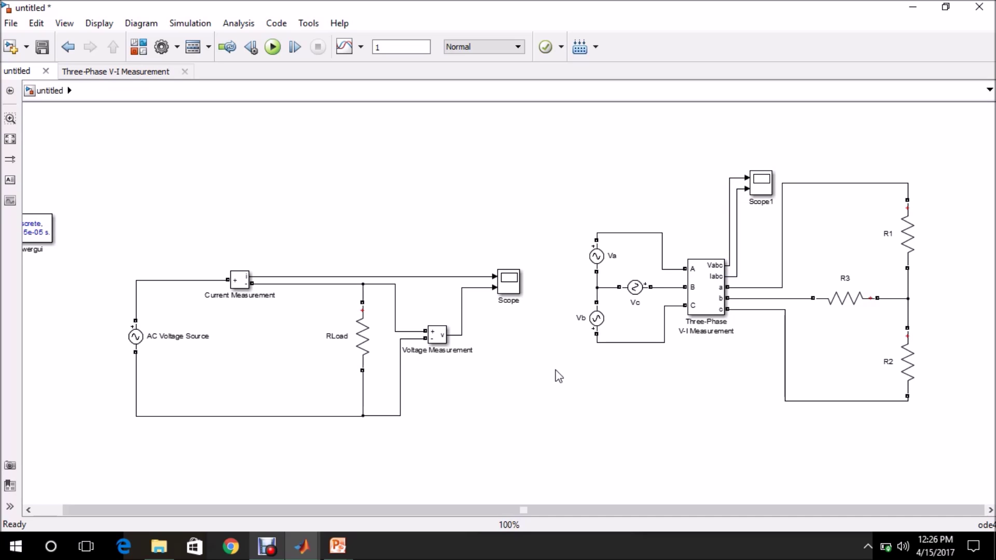
# Step: Add a Ground block from the SimPowerSystems Elements library beside Vb and connect it to the common node of the three sources
pyautogui.click(639, 304)
pyautogui.click(510, 184)
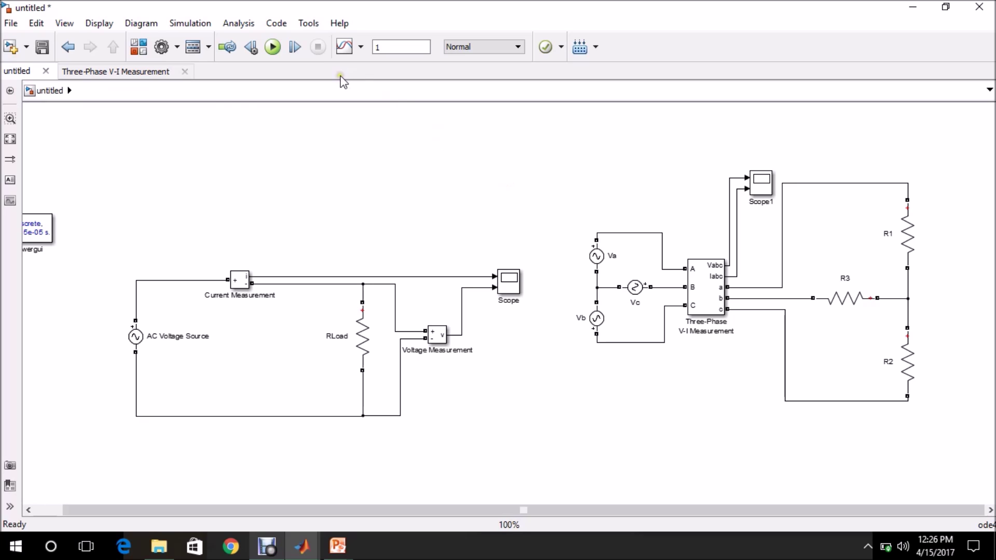
pyautogui.click(145, 49)
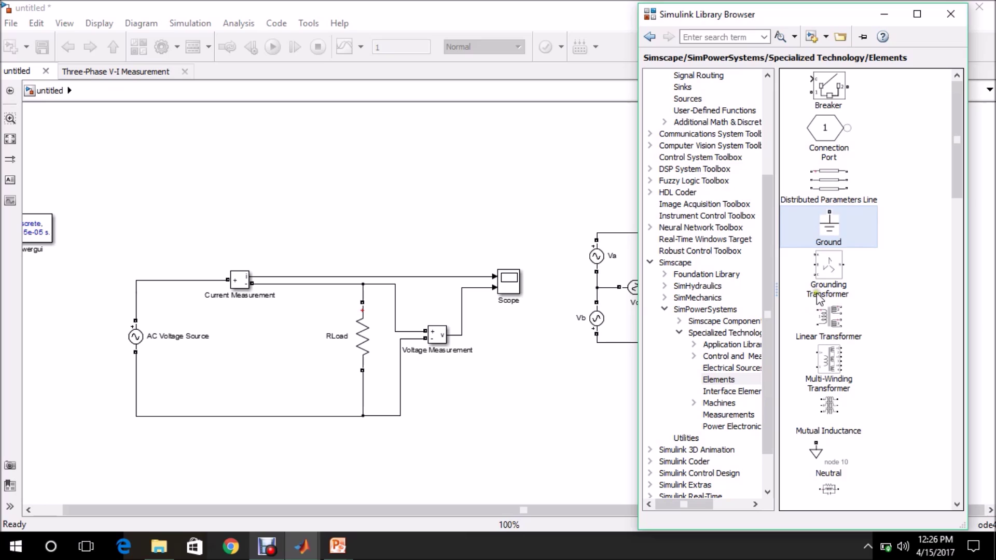
pyautogui.moveTo(846, 213); pyautogui.dragTo(550, 328)
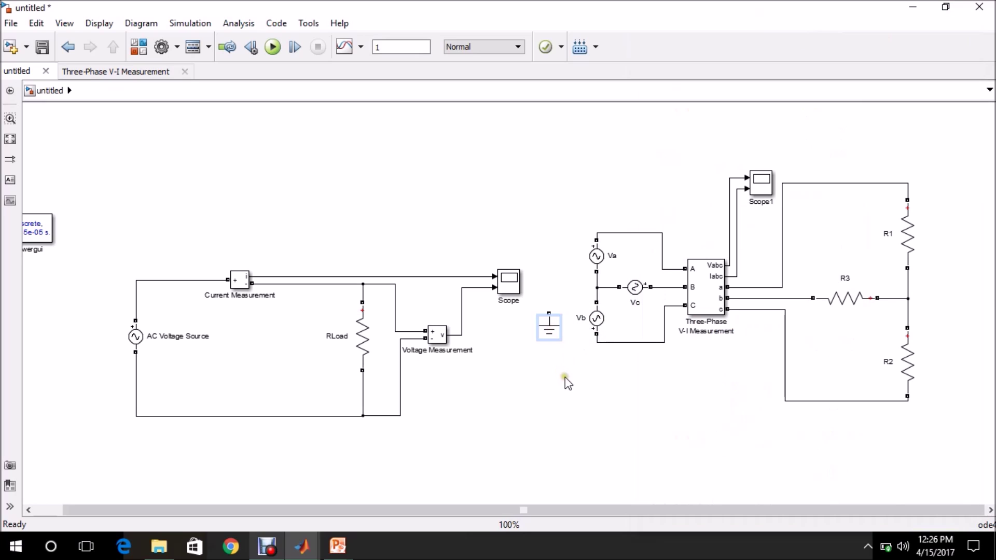
pyautogui.moveTo(549, 313); pyautogui.dragTo(588, 288)
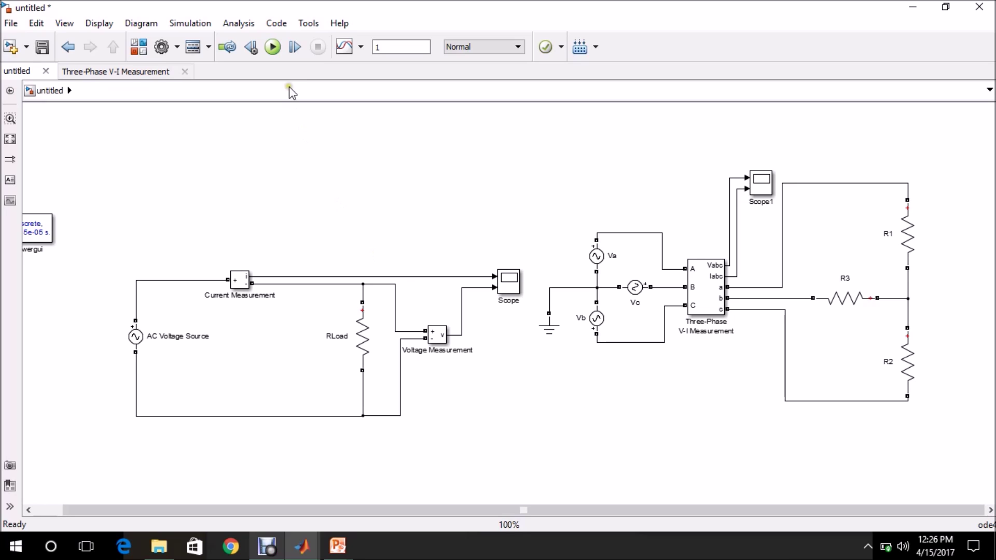
# Step: Run the simulation, view the three-phase voltage and load current waveforms in Scope1, and close the scope window
pyautogui.click(271, 55)
pyautogui.click(756, 185)
pyautogui.doubleClick(755, 184)
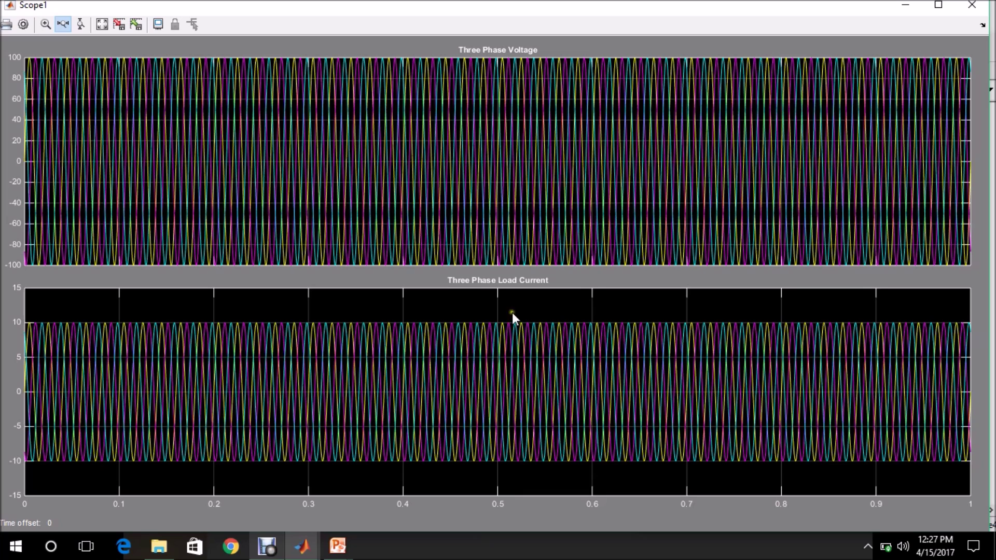
pyautogui.click(978, 5)
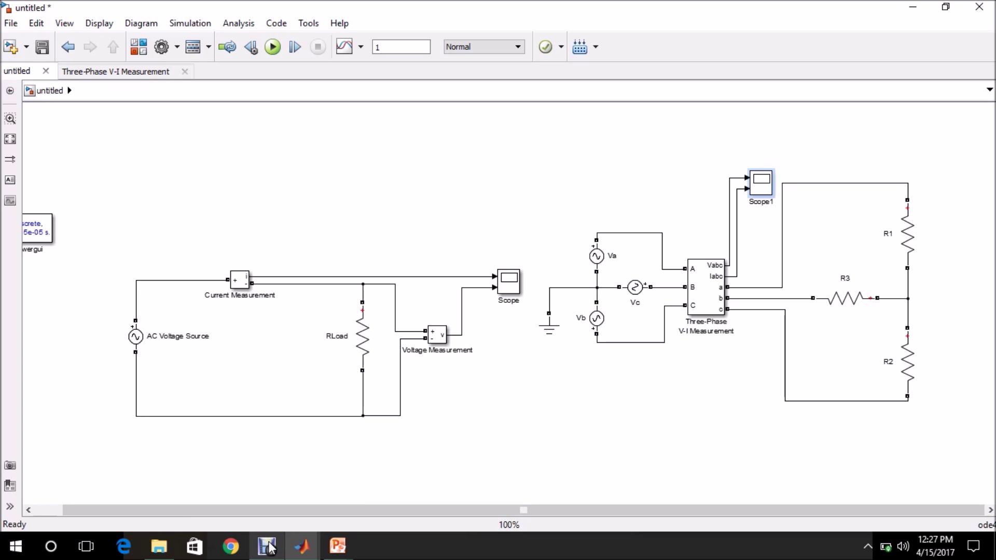
# Step: Switch to the PowerPoint slide show and advance from the Three Phase AC Circuit slide to the closing slide
pyautogui.moveTo(338, 546)
pyautogui.click(394, 498)
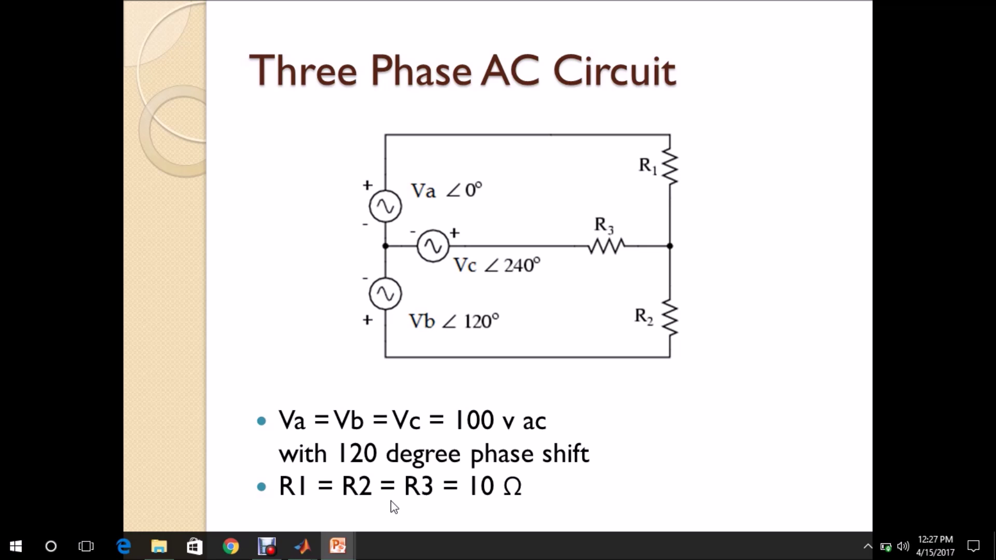
pyautogui.click(394, 507)
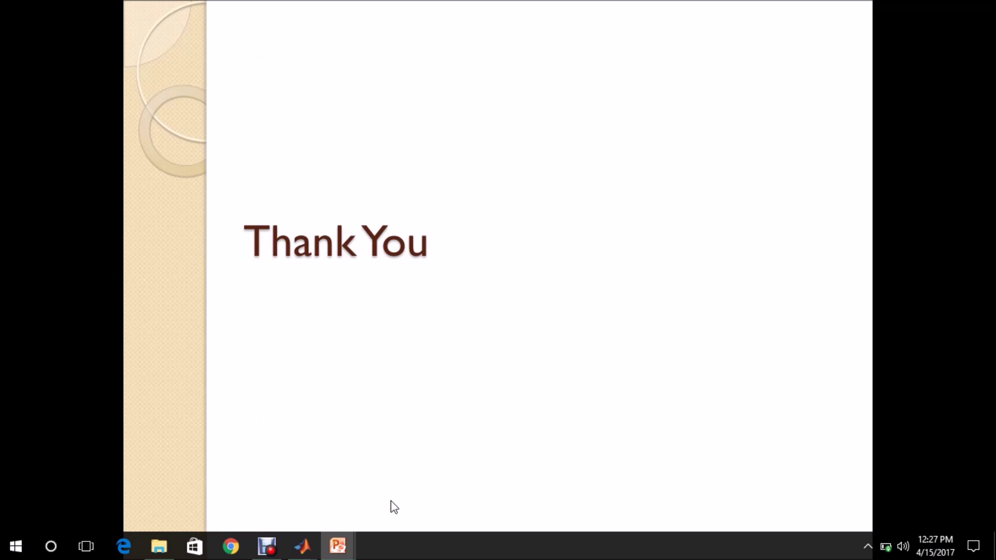